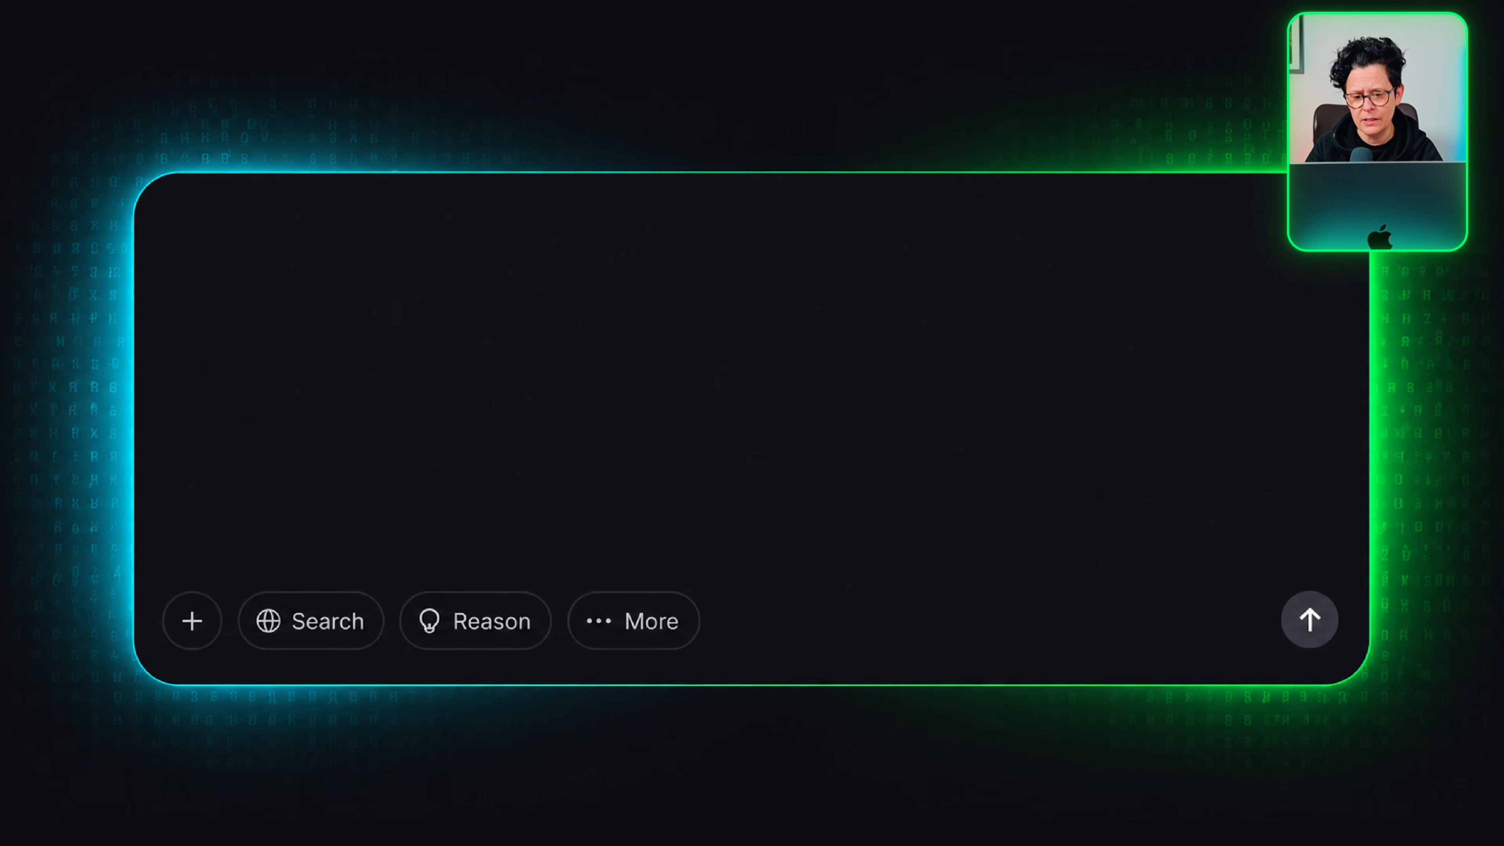
Write the prompt "Place it on a solid bright green background outside the card only so I can remove it in my editing software".
type("Place it on a solid bright green ba")
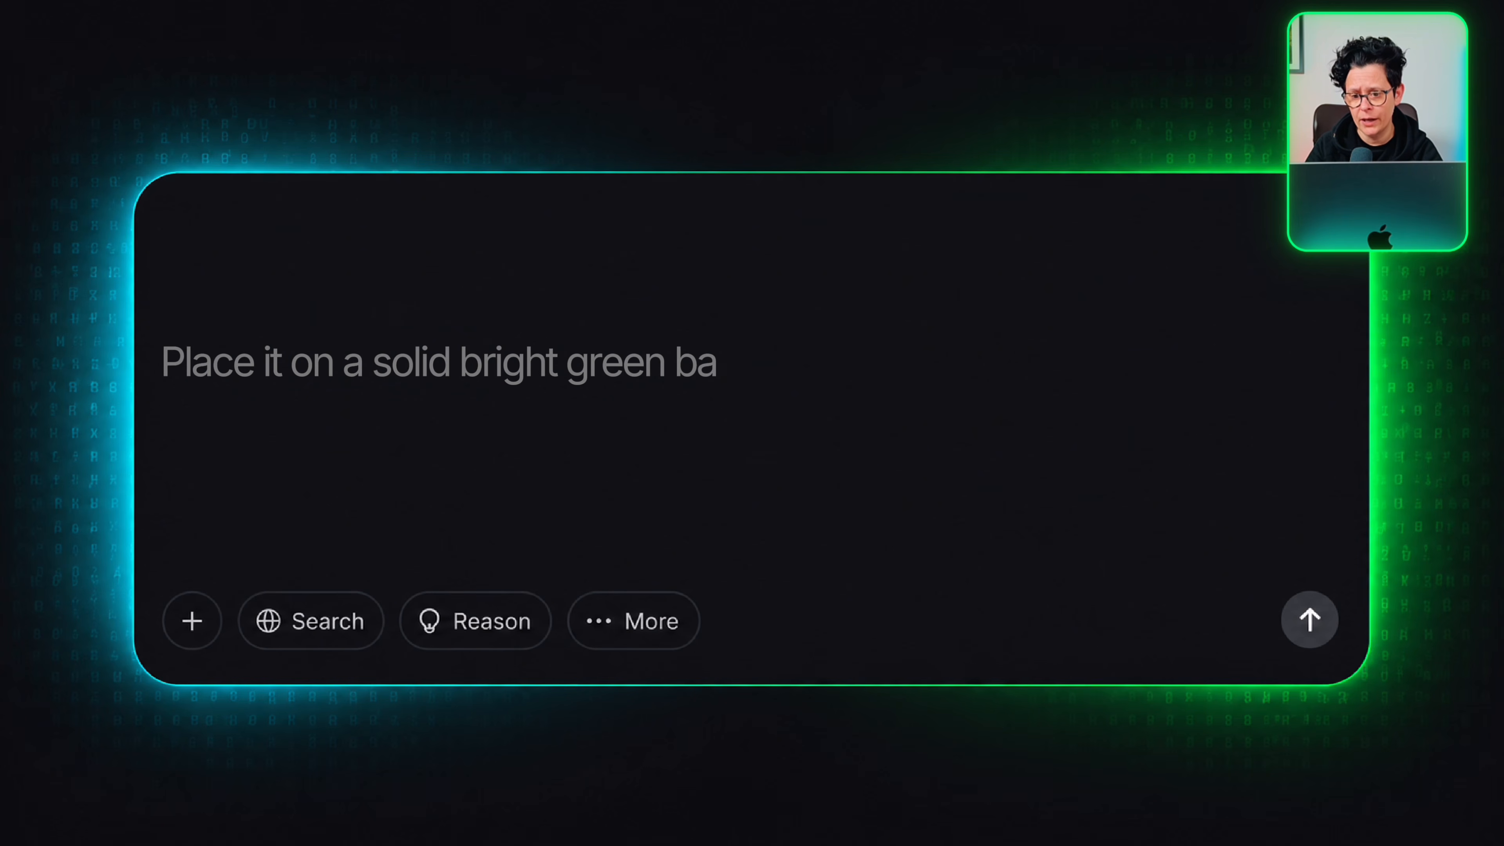
type("ckground outside the card only so I can remove it in my editing")
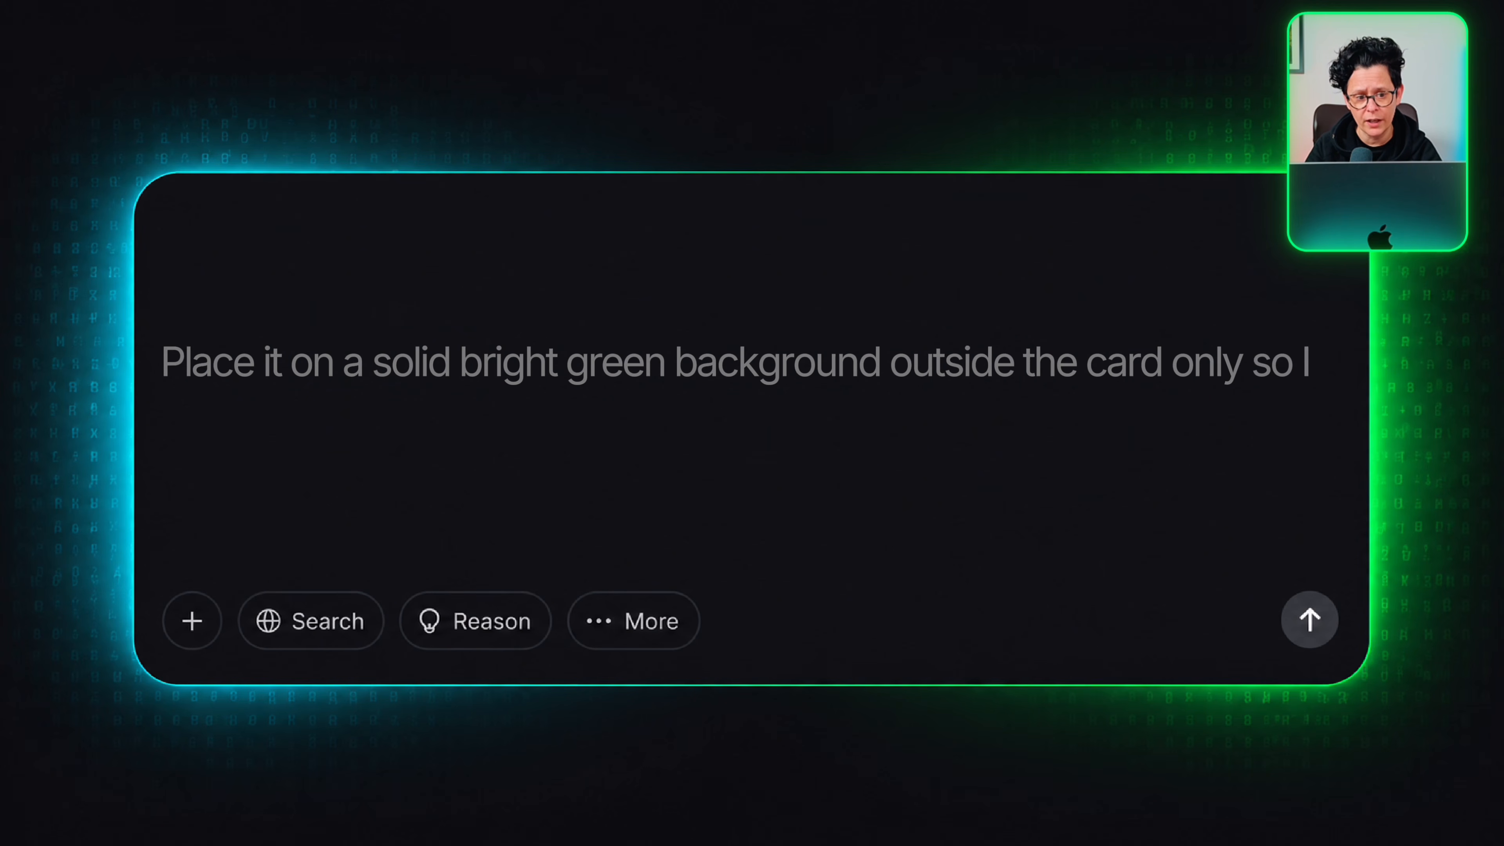
type(" software")
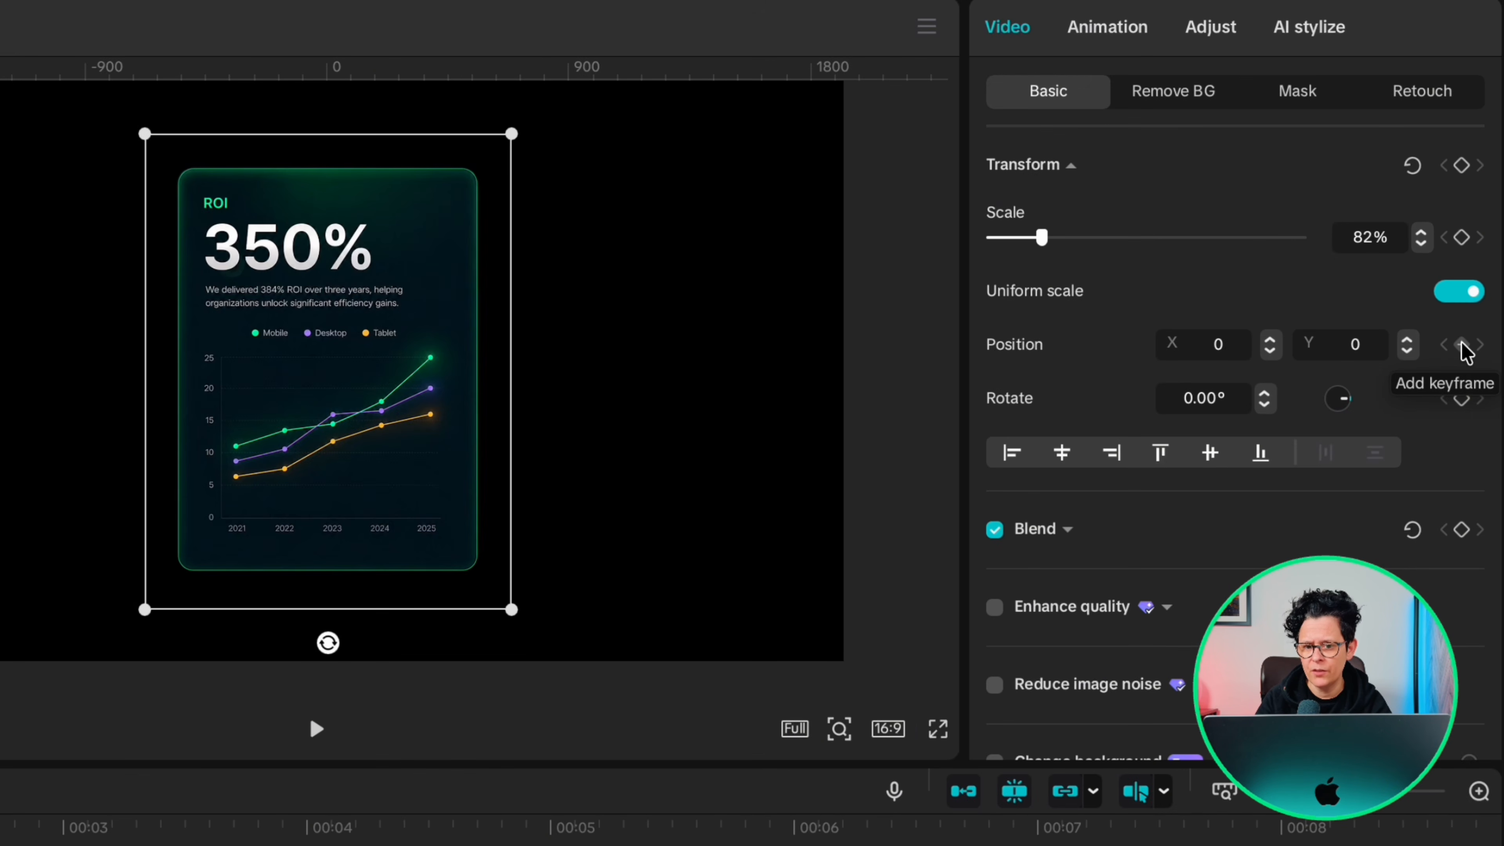
Add keyframes for the ROI card's position, rotation and opacity.
left_click(1137, 528)
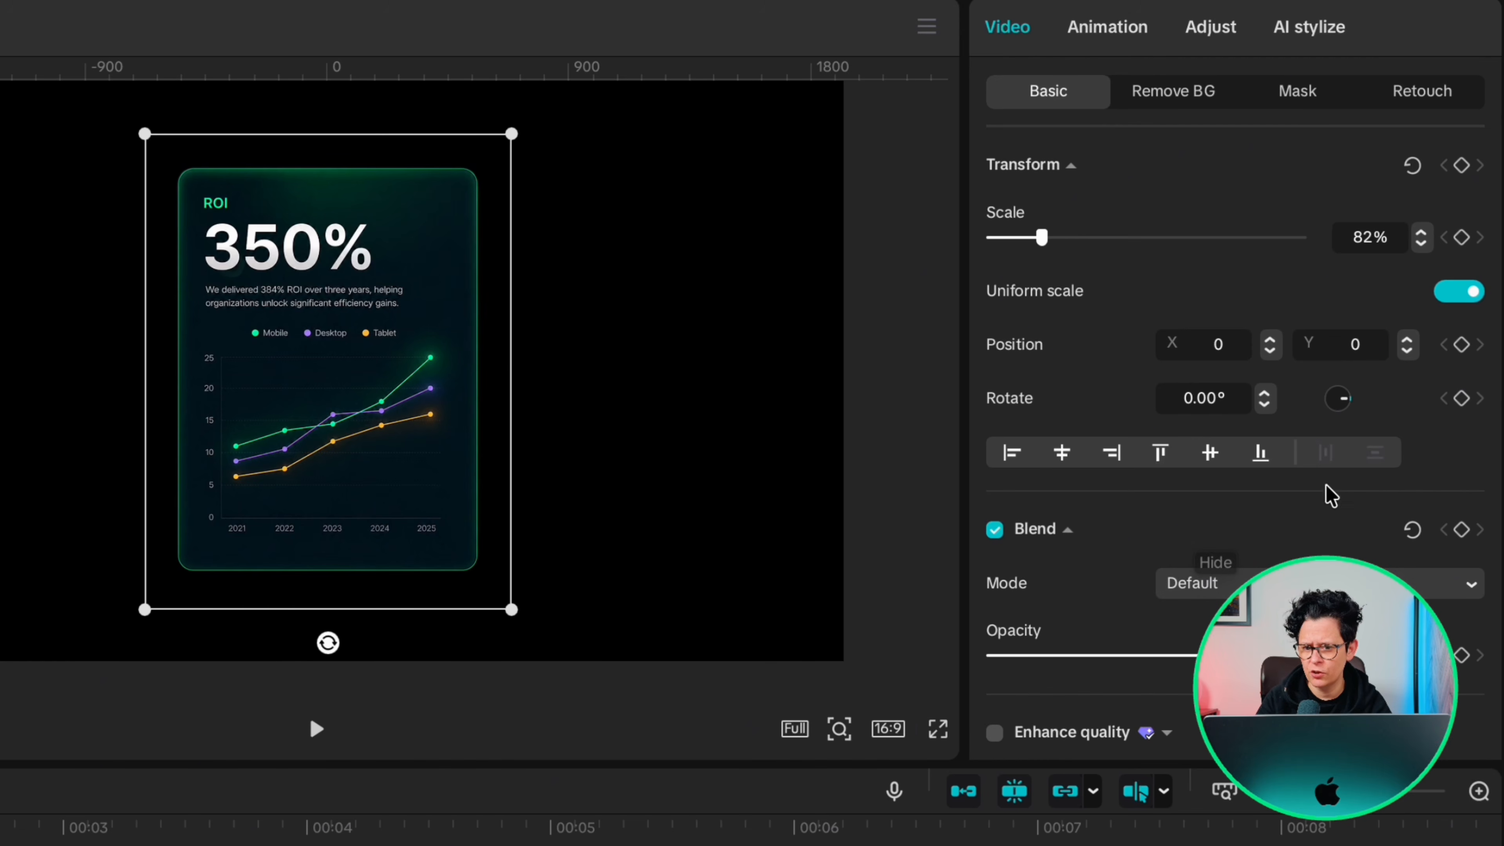
left_click(1462, 345)
left_click(1463, 399)
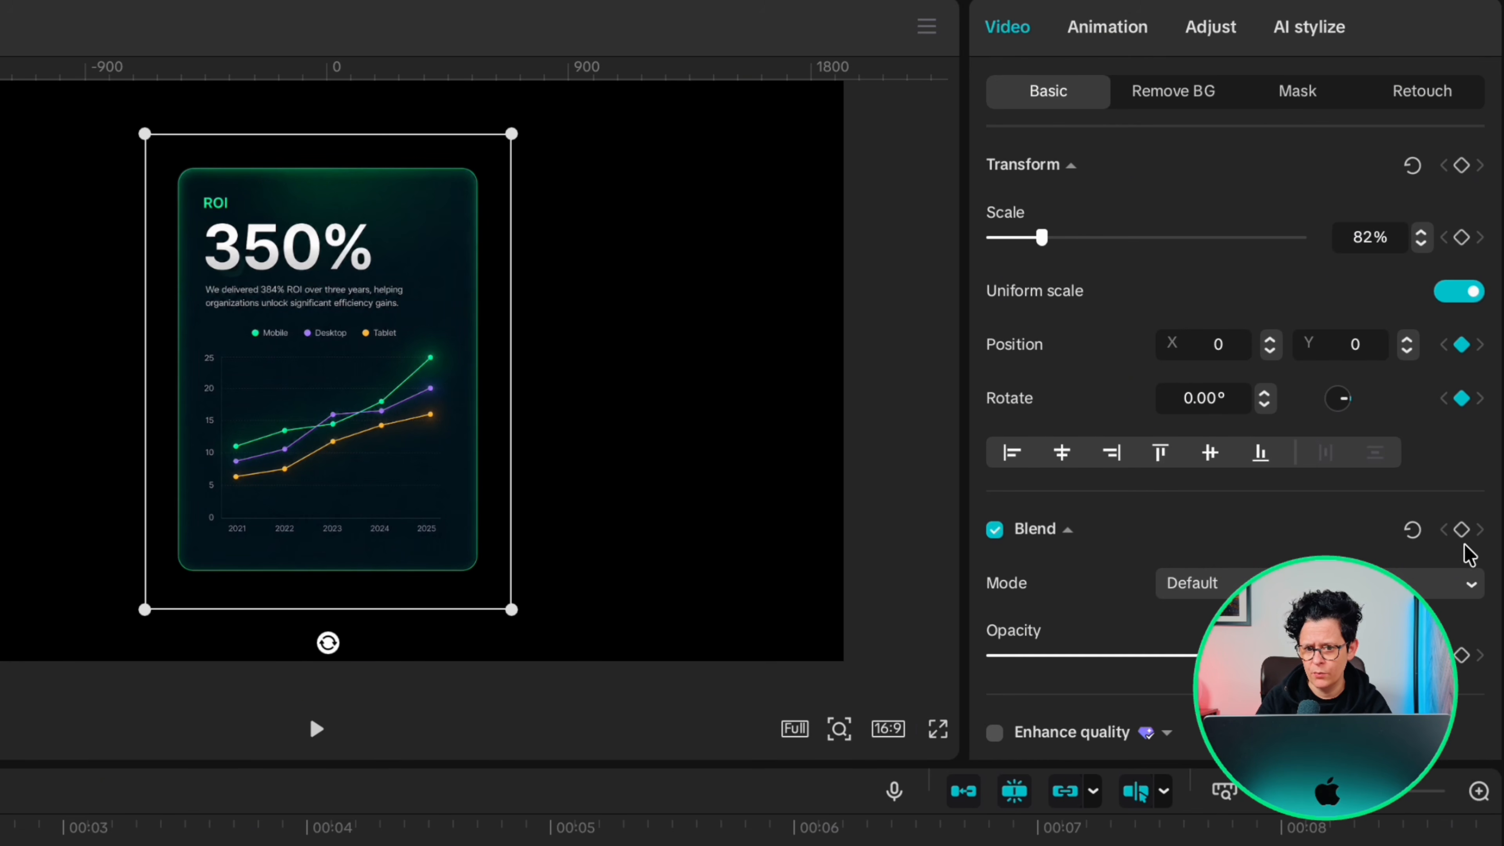
left_click(1463, 655)
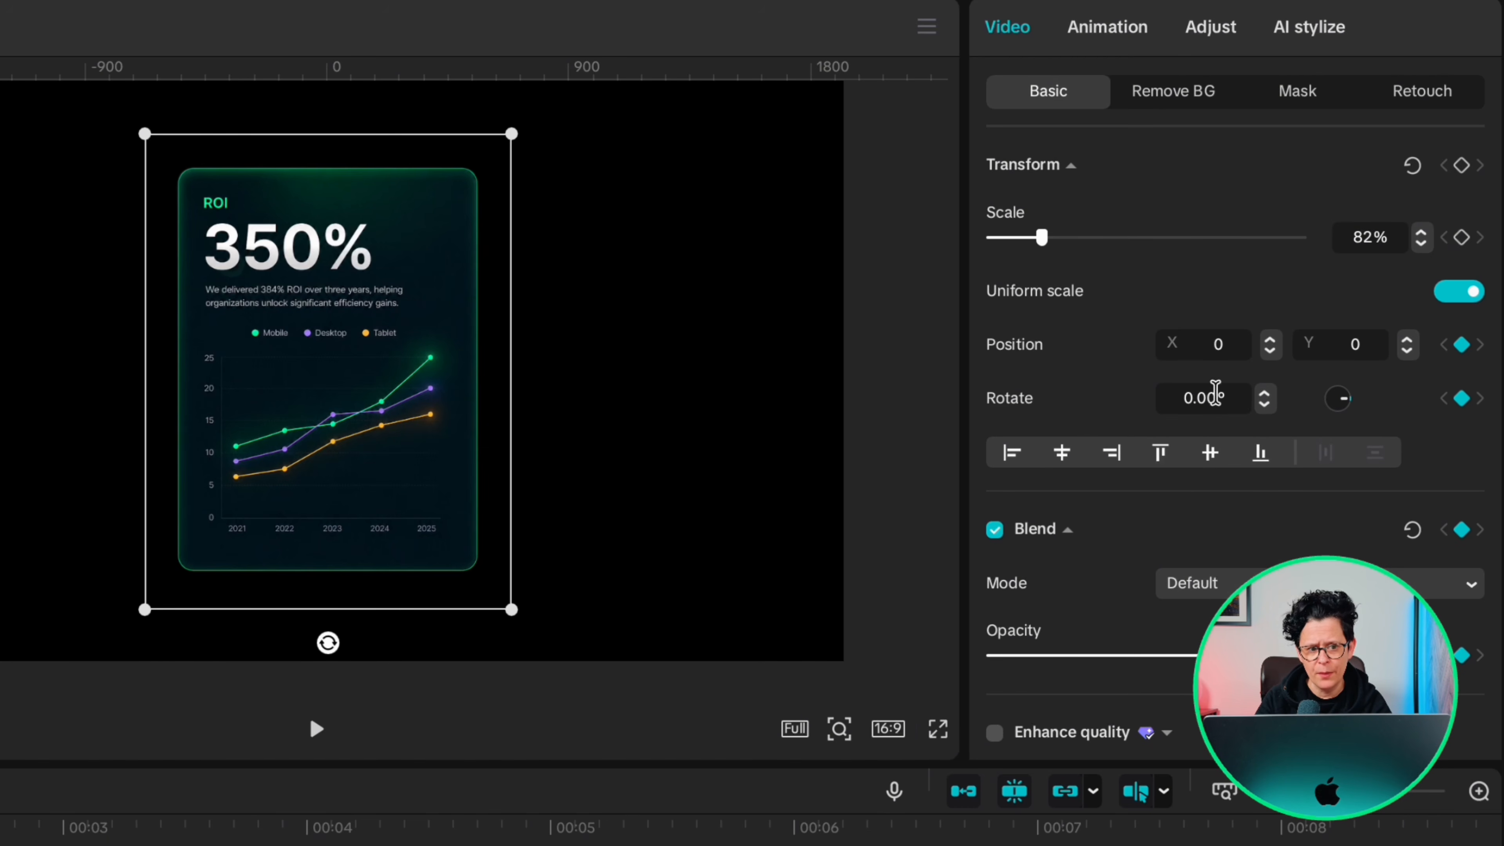
Set the card's starting keyframes to 45° rotation, position about X -1994, Y -2021 beyond the frame's lower-left corner, and 0% opacity.
left_click(1216, 393)
type("45")
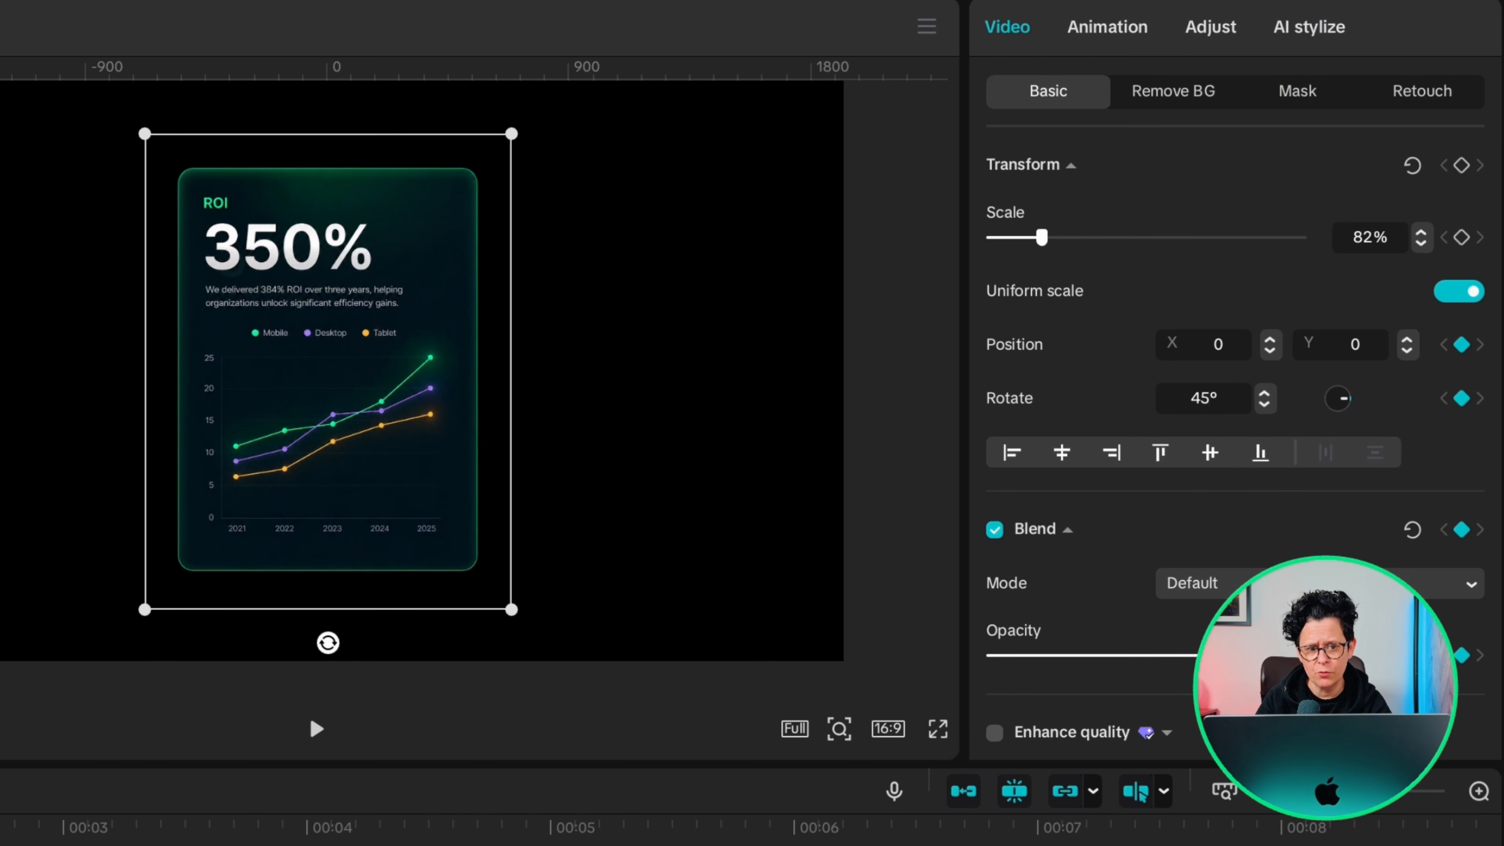
key("Return")
left_click_drag(345, 375, 0, 806)
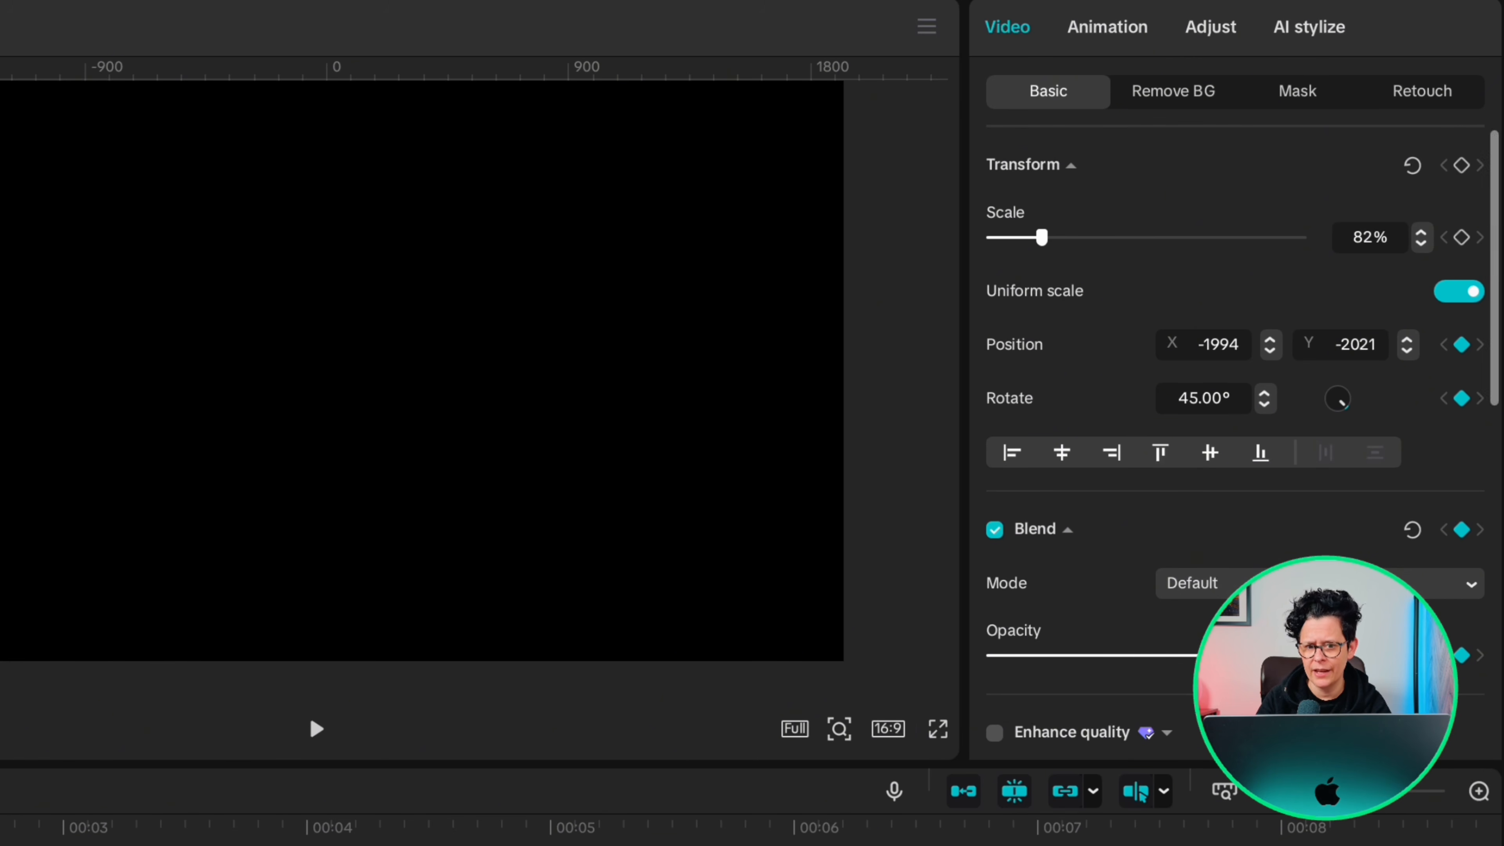
left_click_drag(990, 656, 924, 643)
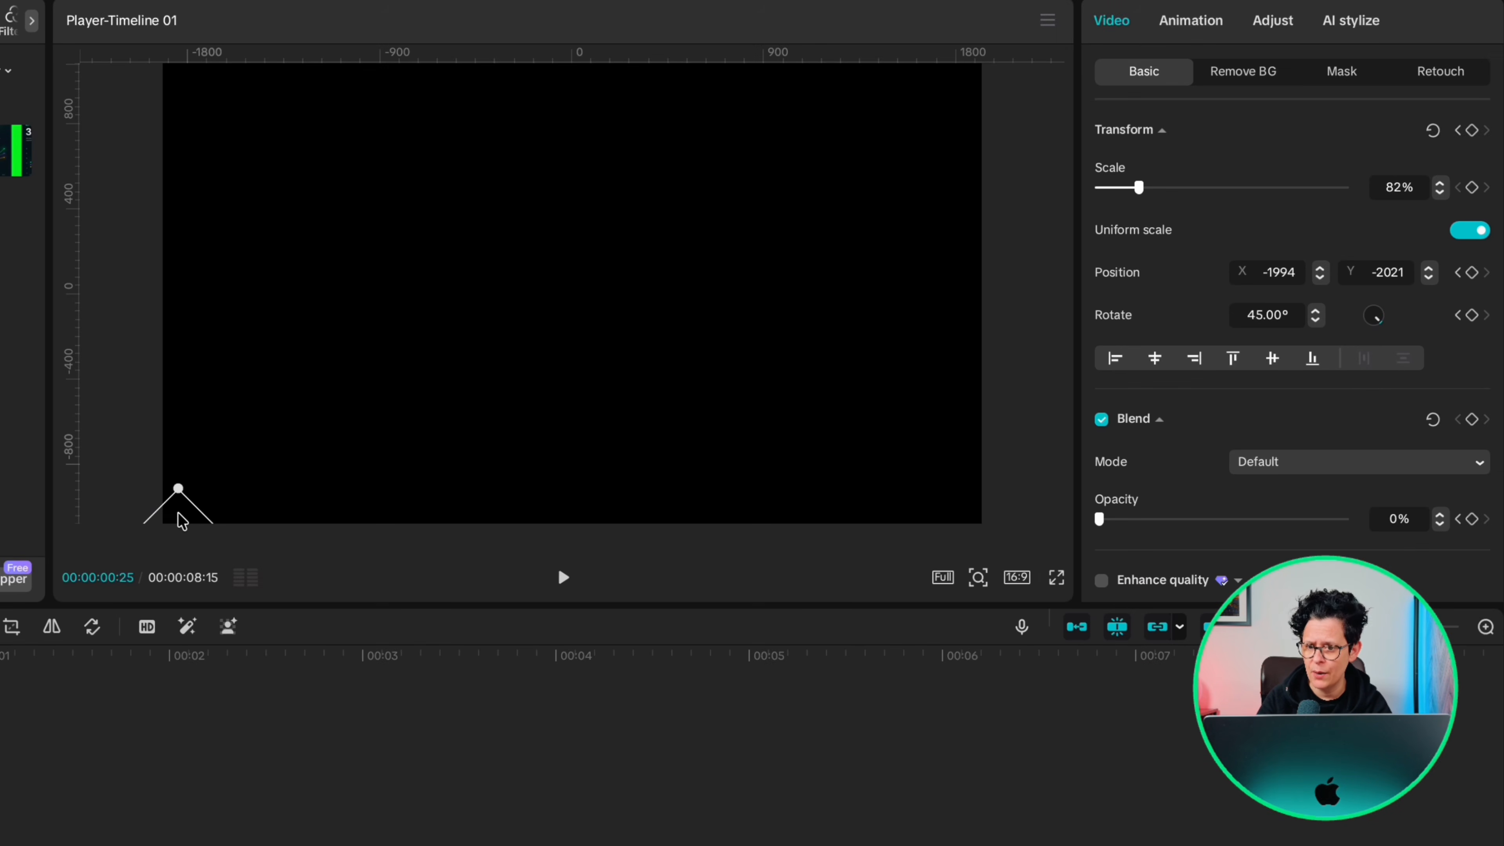
At 00:00:00:25, bring the card to the frame's centre at X 0, Y 0, with 0° rotation and 100% opacity.
left_click_drag(182, 522, 575, 92)
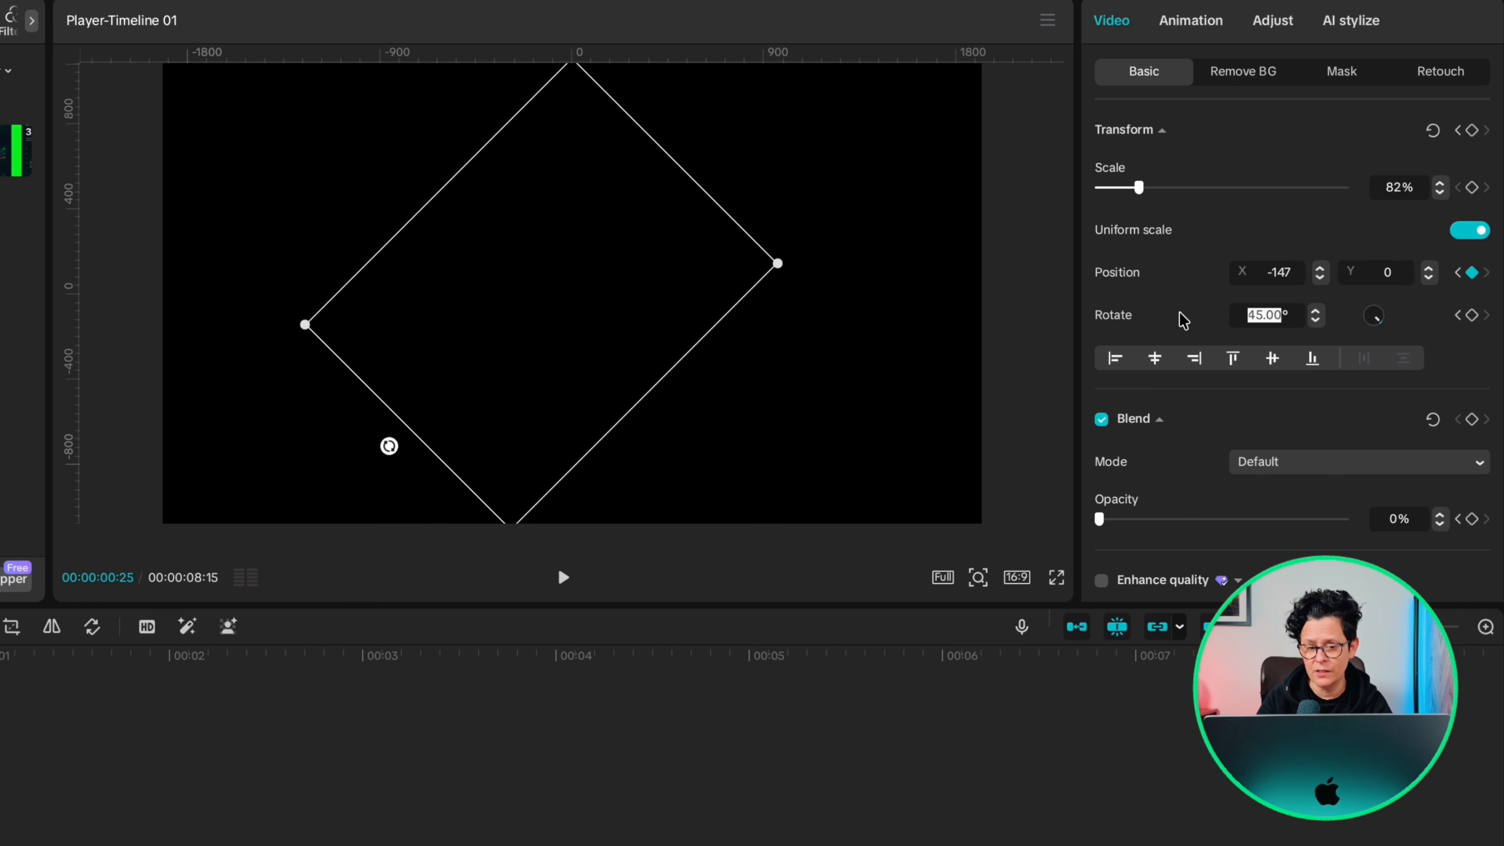
type("0")
key("Return")
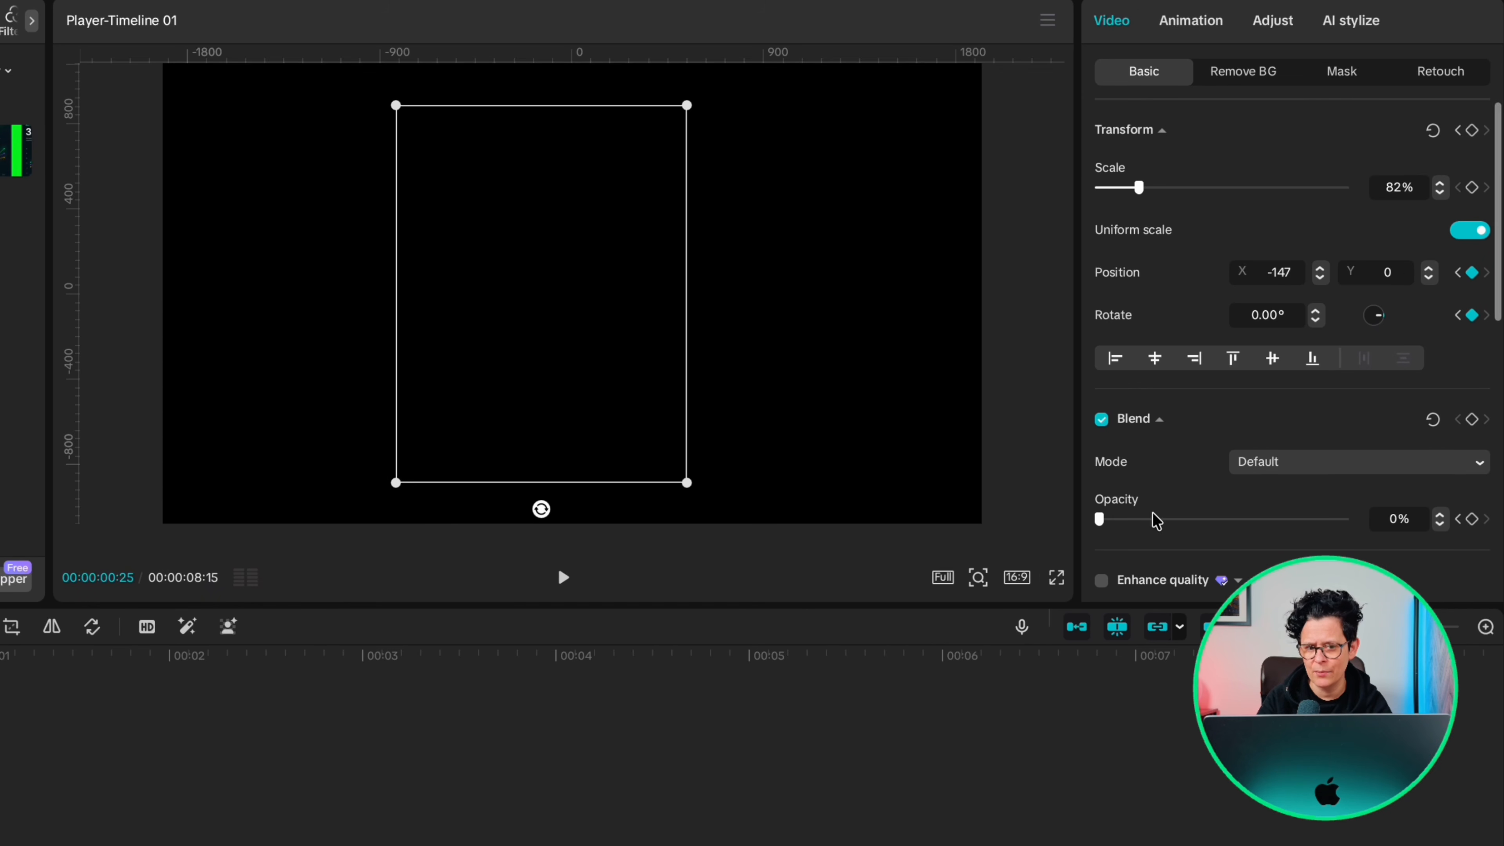
left_click_drag(1099, 519, 1347, 519)
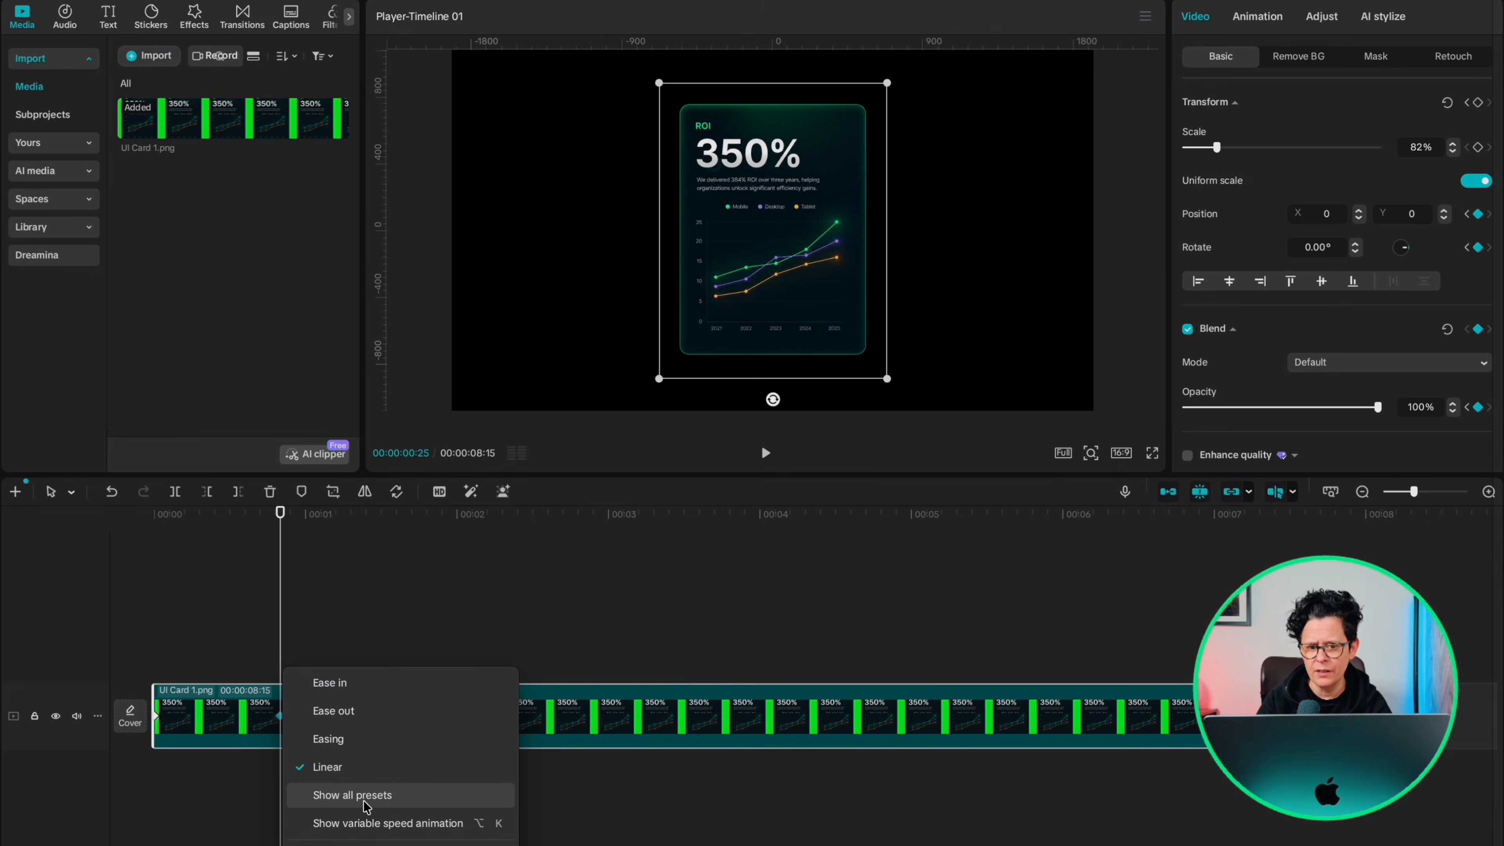
Apply the Ease preset curve to the card's keyframe animation.
left_click(366, 795)
left_click(560, 576)
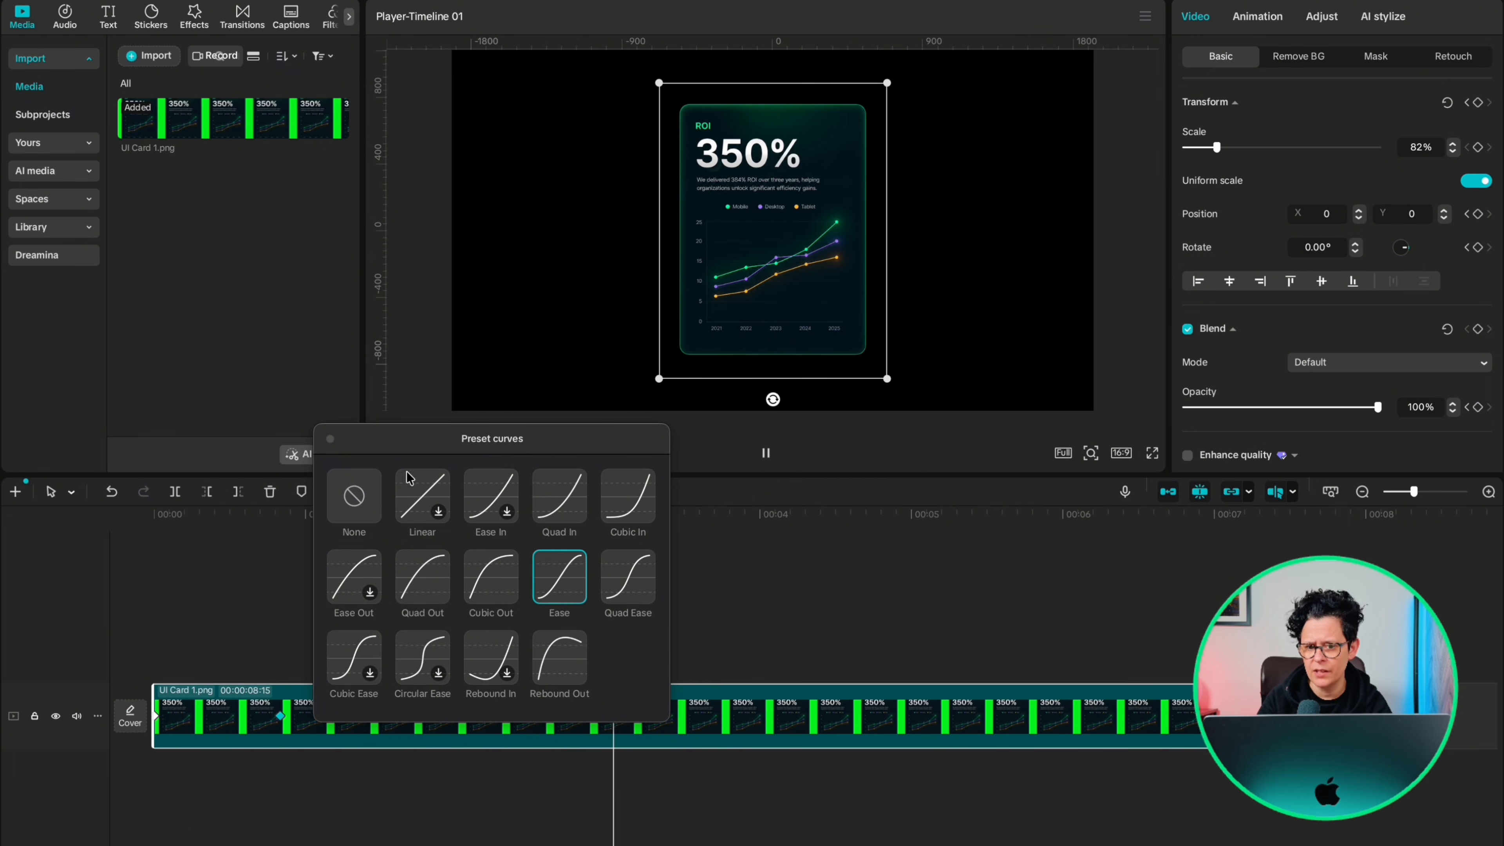
left_click(330, 439)
Turn the animated card into a compound clip and enable Motion blur with Blur at 50 and an adjusted Blend amount.
key("alt+g")
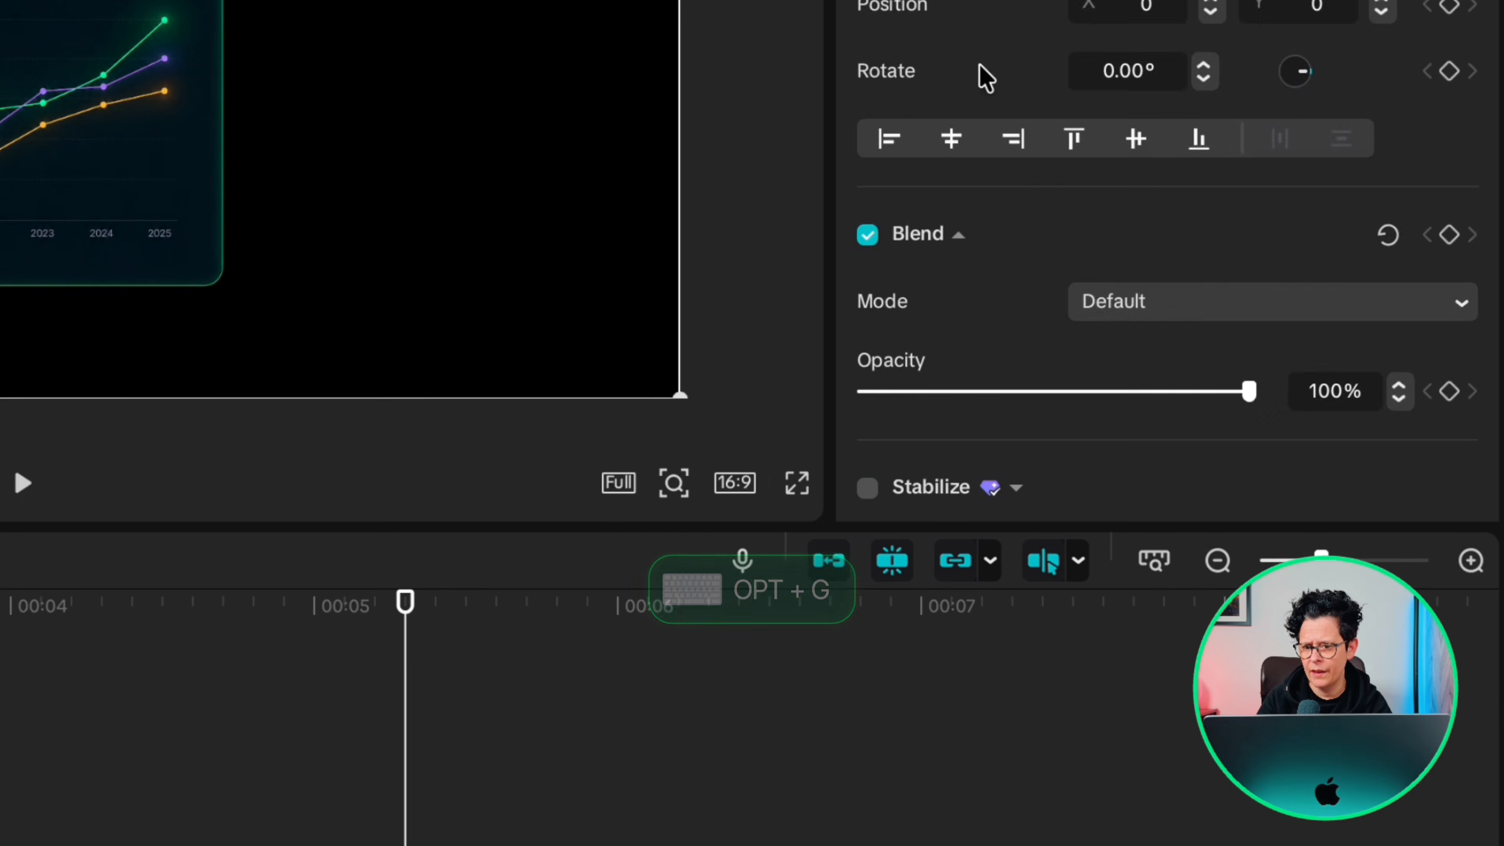
scroll(1256, 278, "down", 5)
left_click(867, 352)
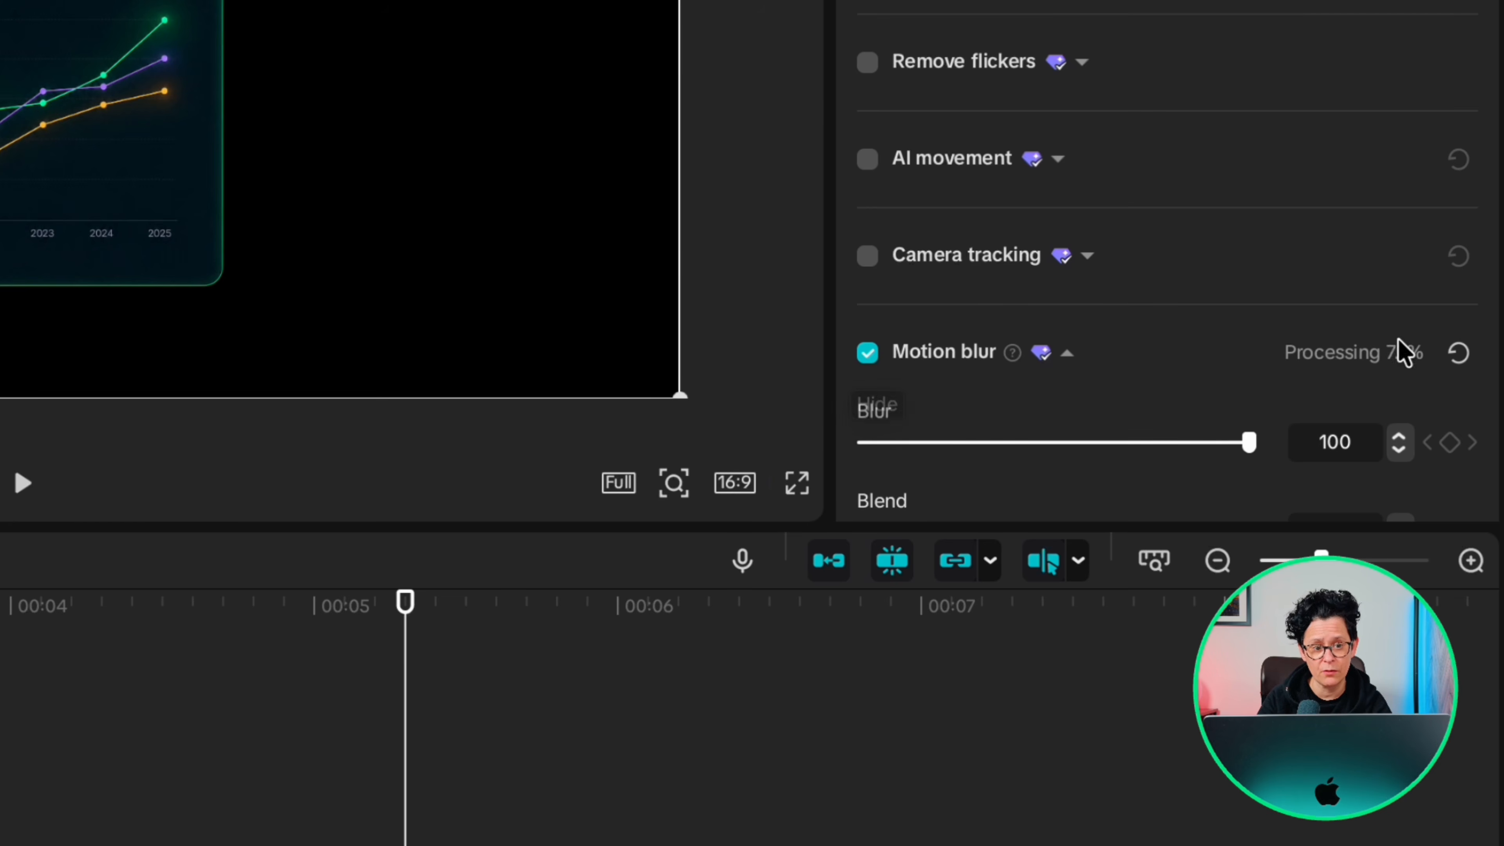
left_click_drag(1203, 445, 1054, 439)
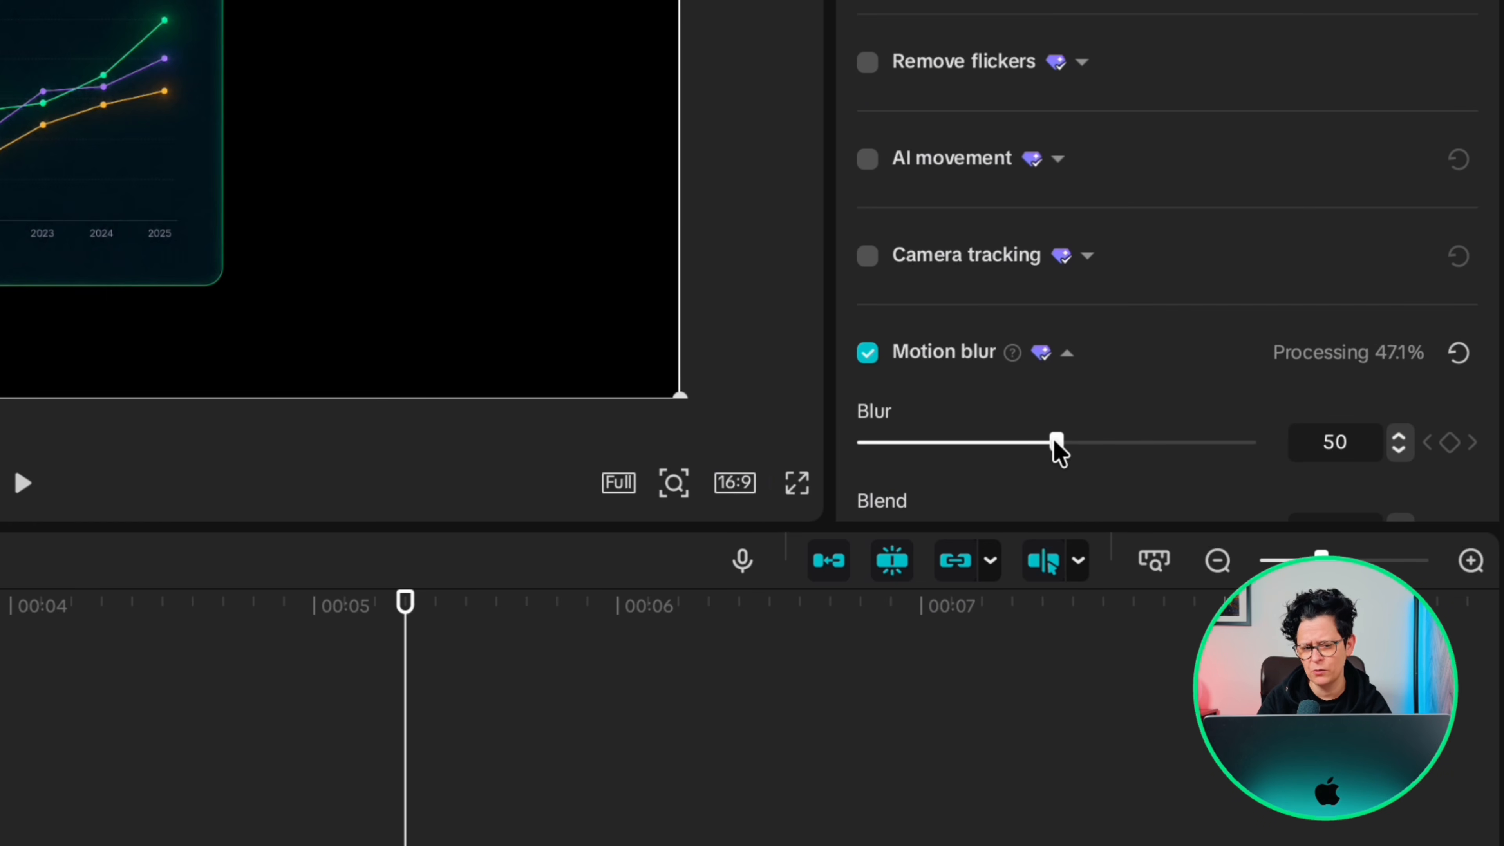
scroll(1007, 296, "down", 5)
left_click_drag(865, 219, 1134, 243)
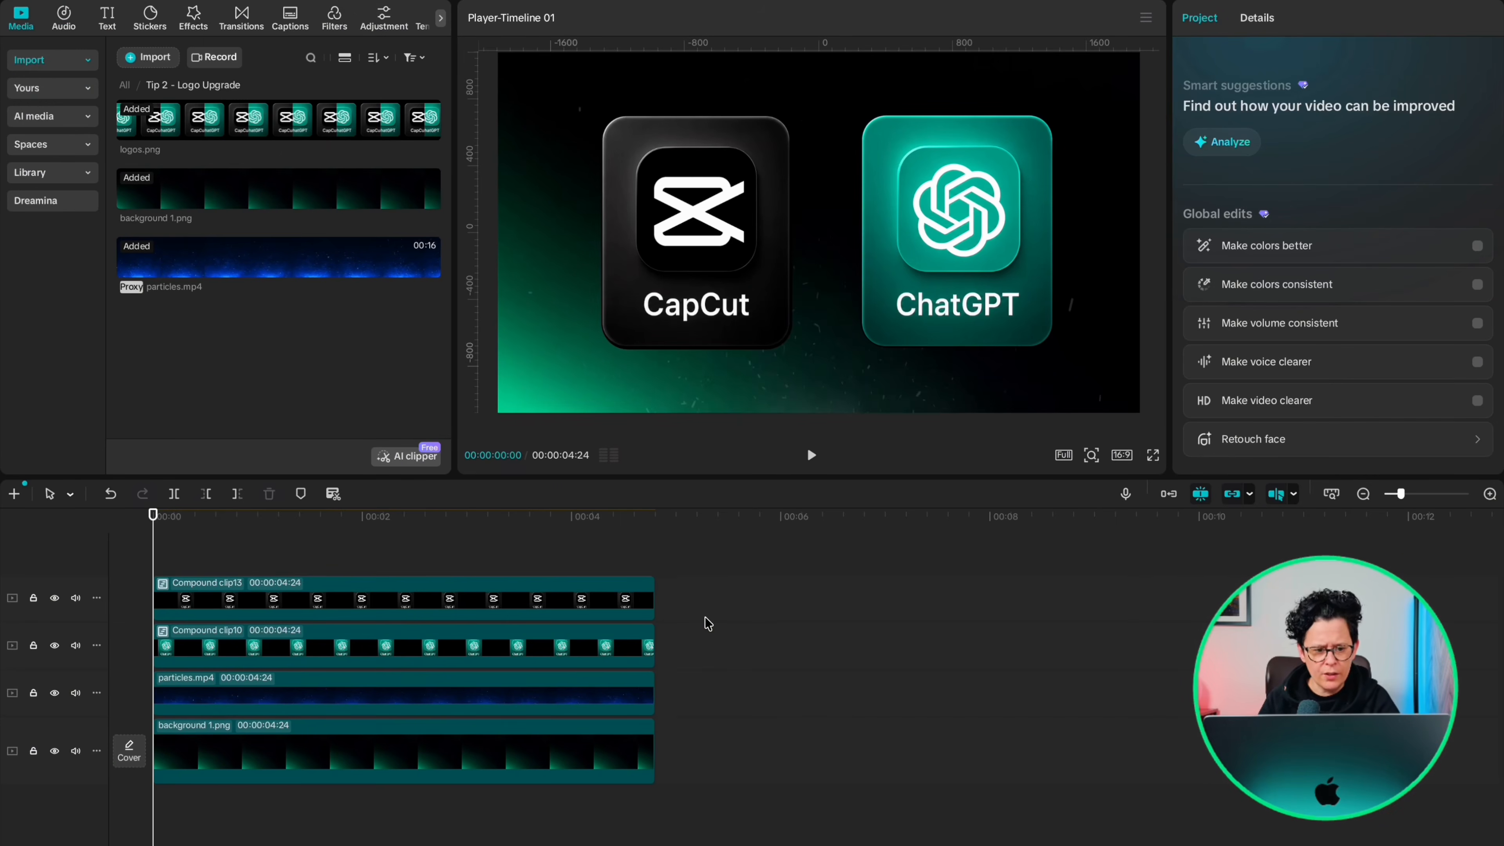
Duplicate the ChatGPT logo compound clip onto its own track, with the playhead at 00:00:00:05.
left_click(705, 622)
left_click(455, 559)
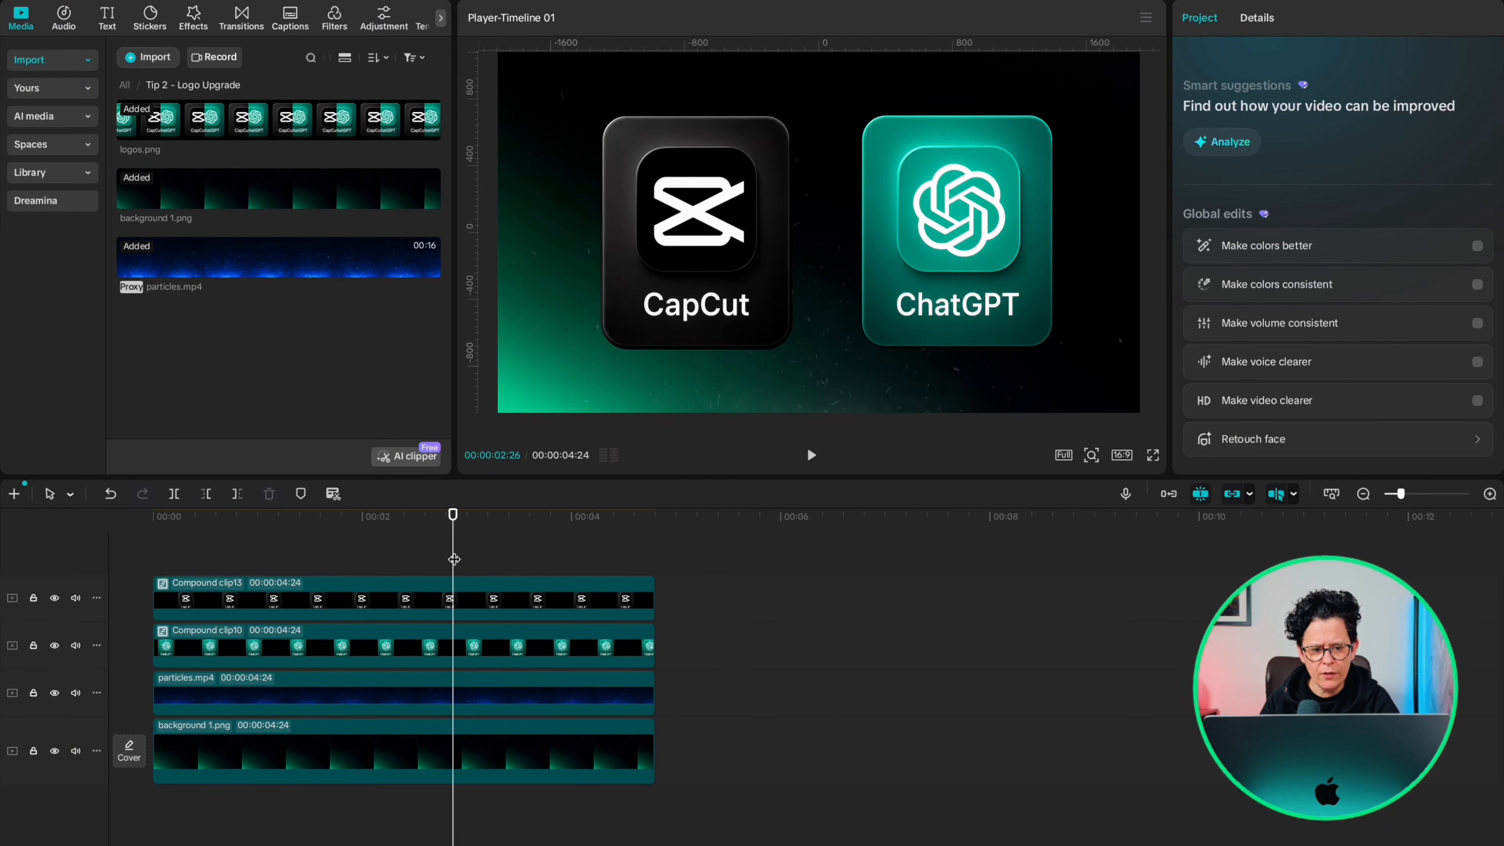
left_click_drag(454, 559, 171, 560)
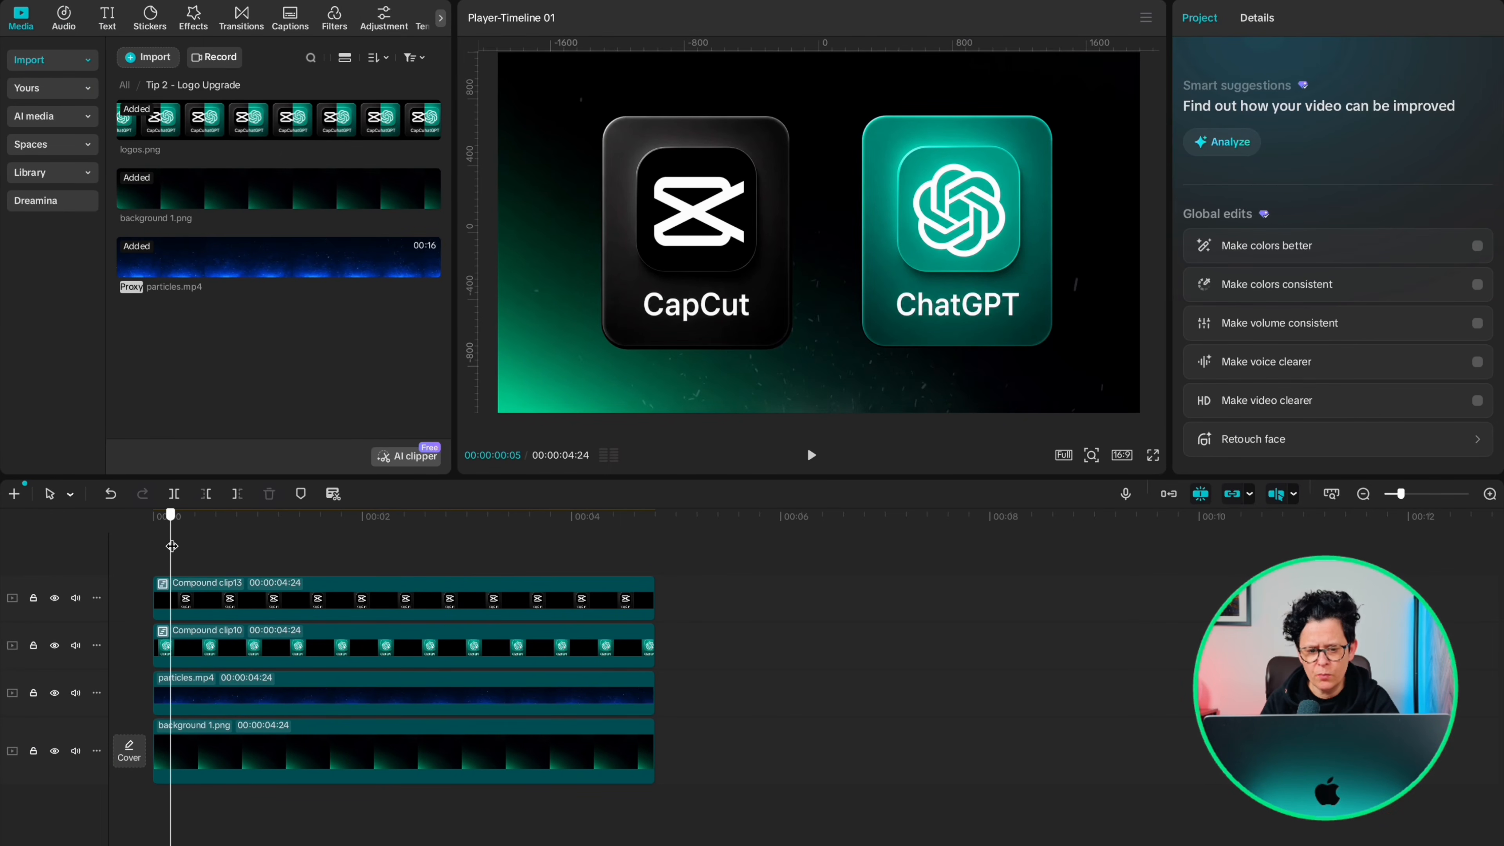
left_click(264, 660)
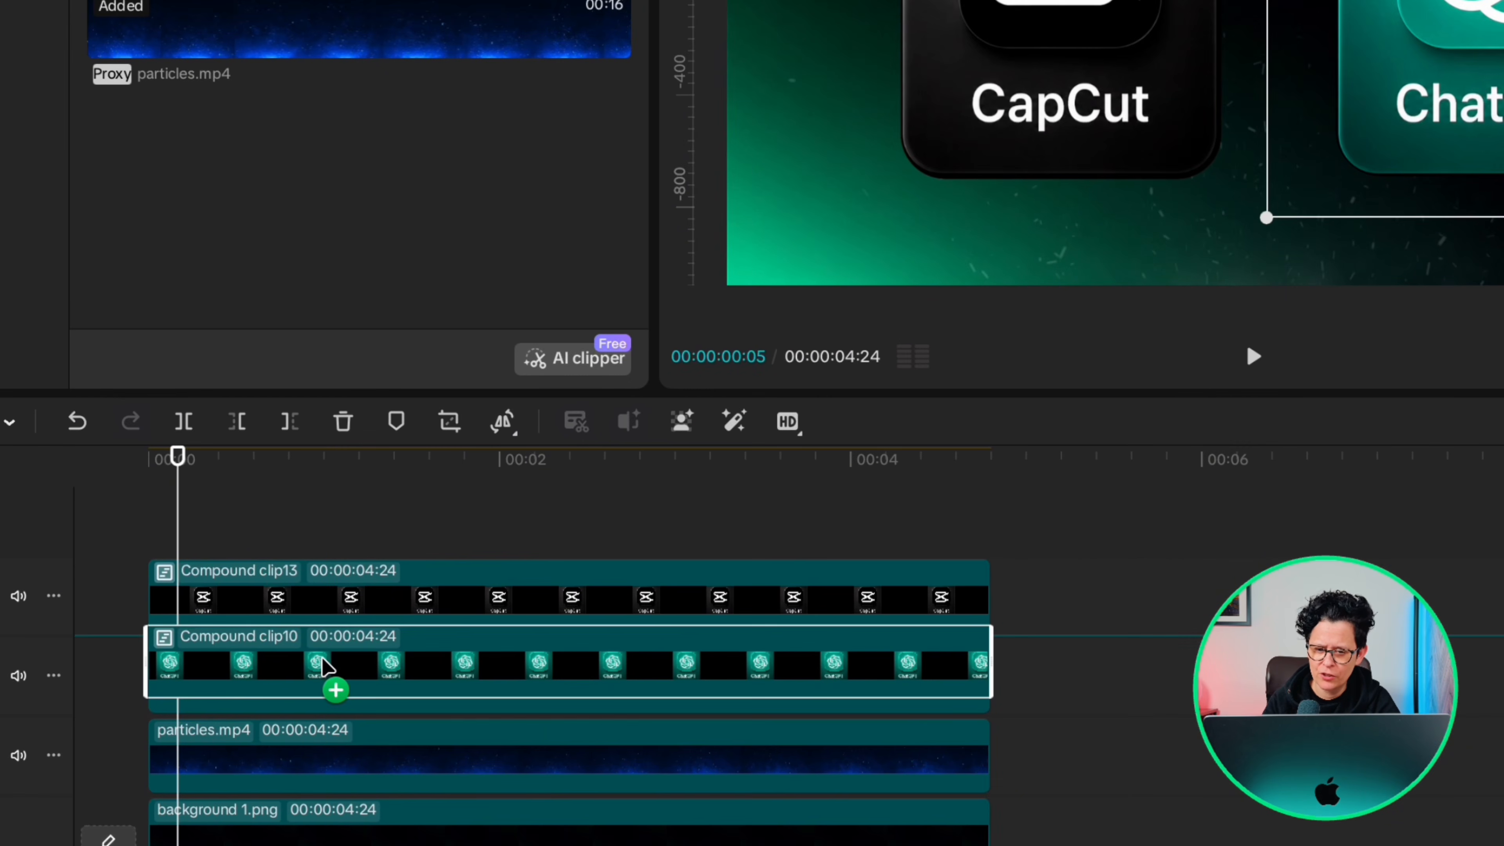
left_click_drag(324, 667, 327, 670)
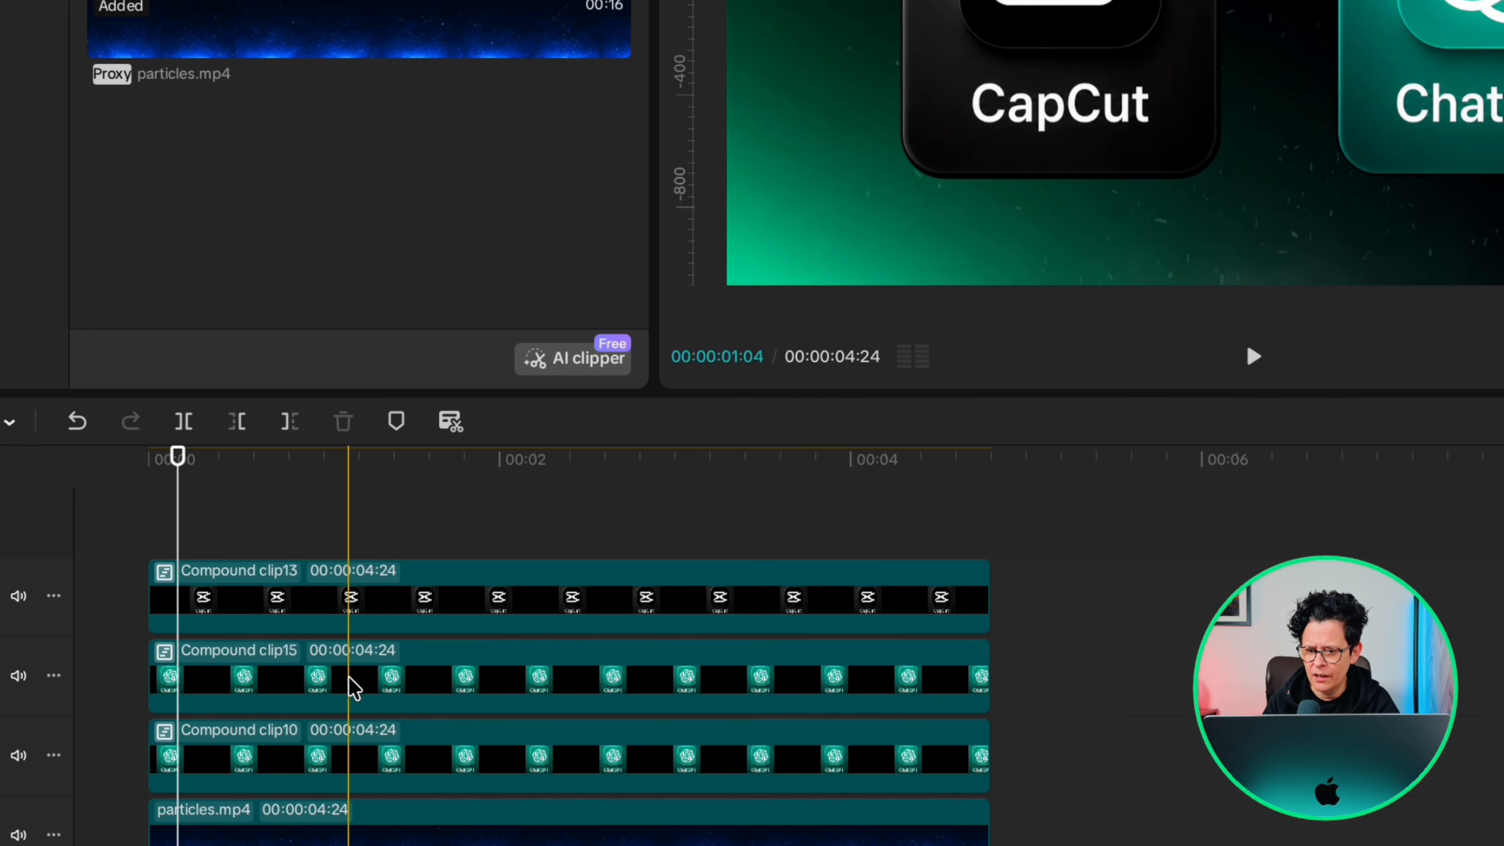
Apply the Glow 2 effect to the lower ChatGPT clip, with Glow at 98 and Size at about 88.
left_click(383, 753)
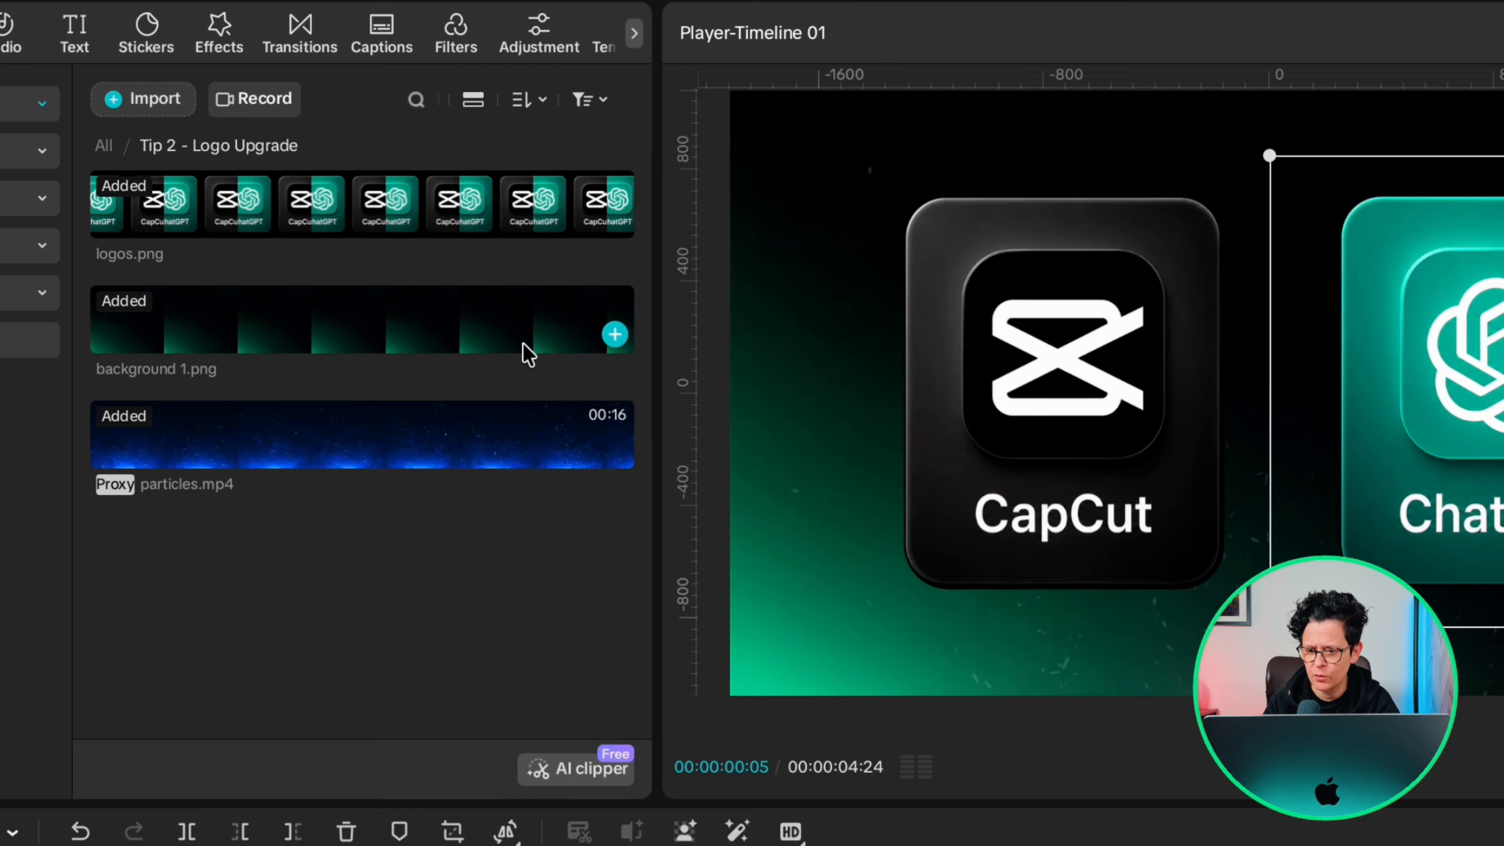
left_click(224, 50)
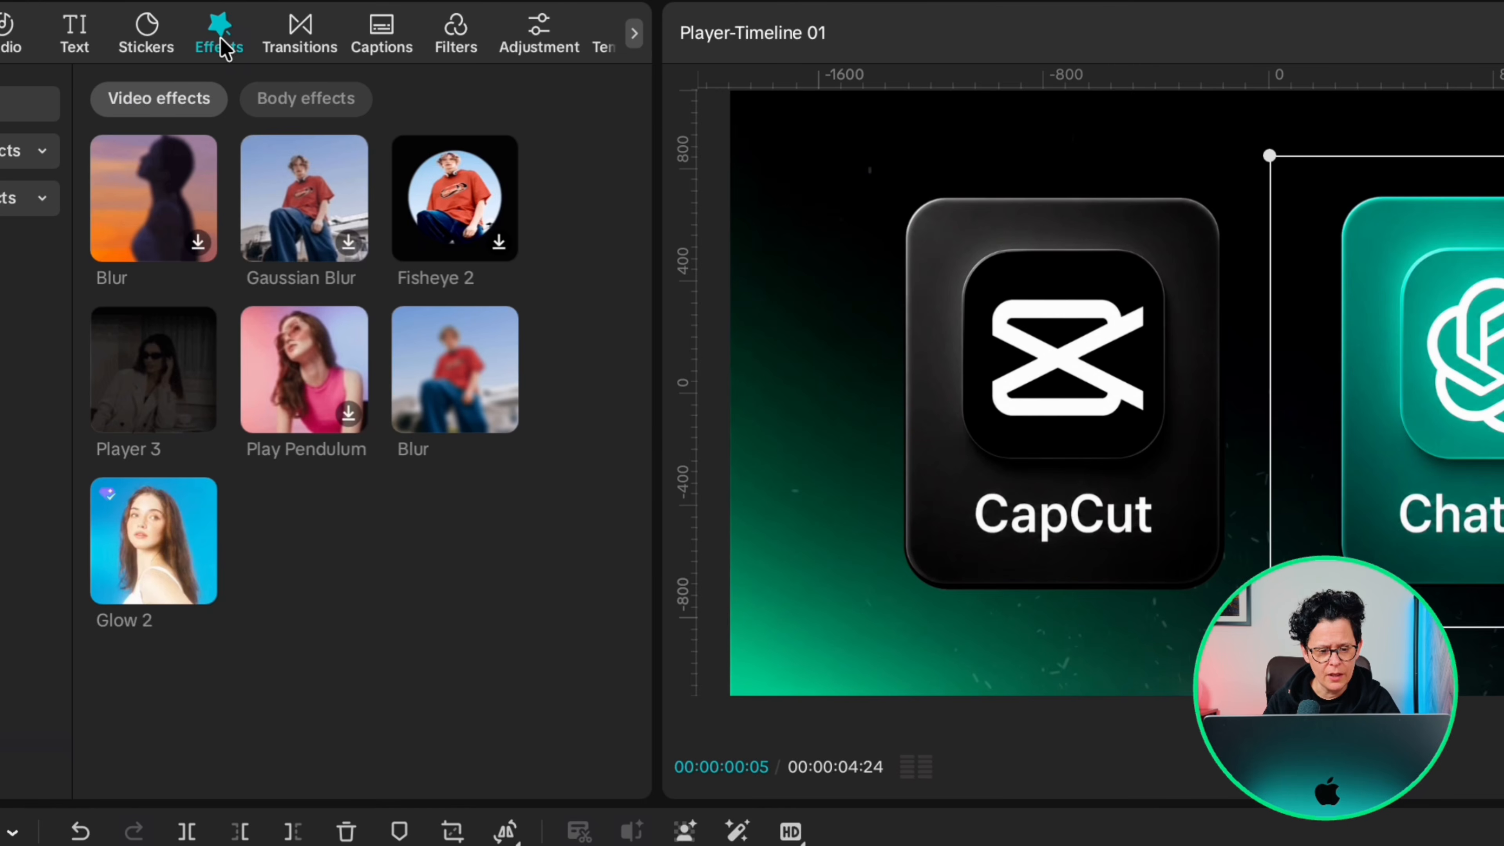
left_click_drag(201, 552, 395, 702)
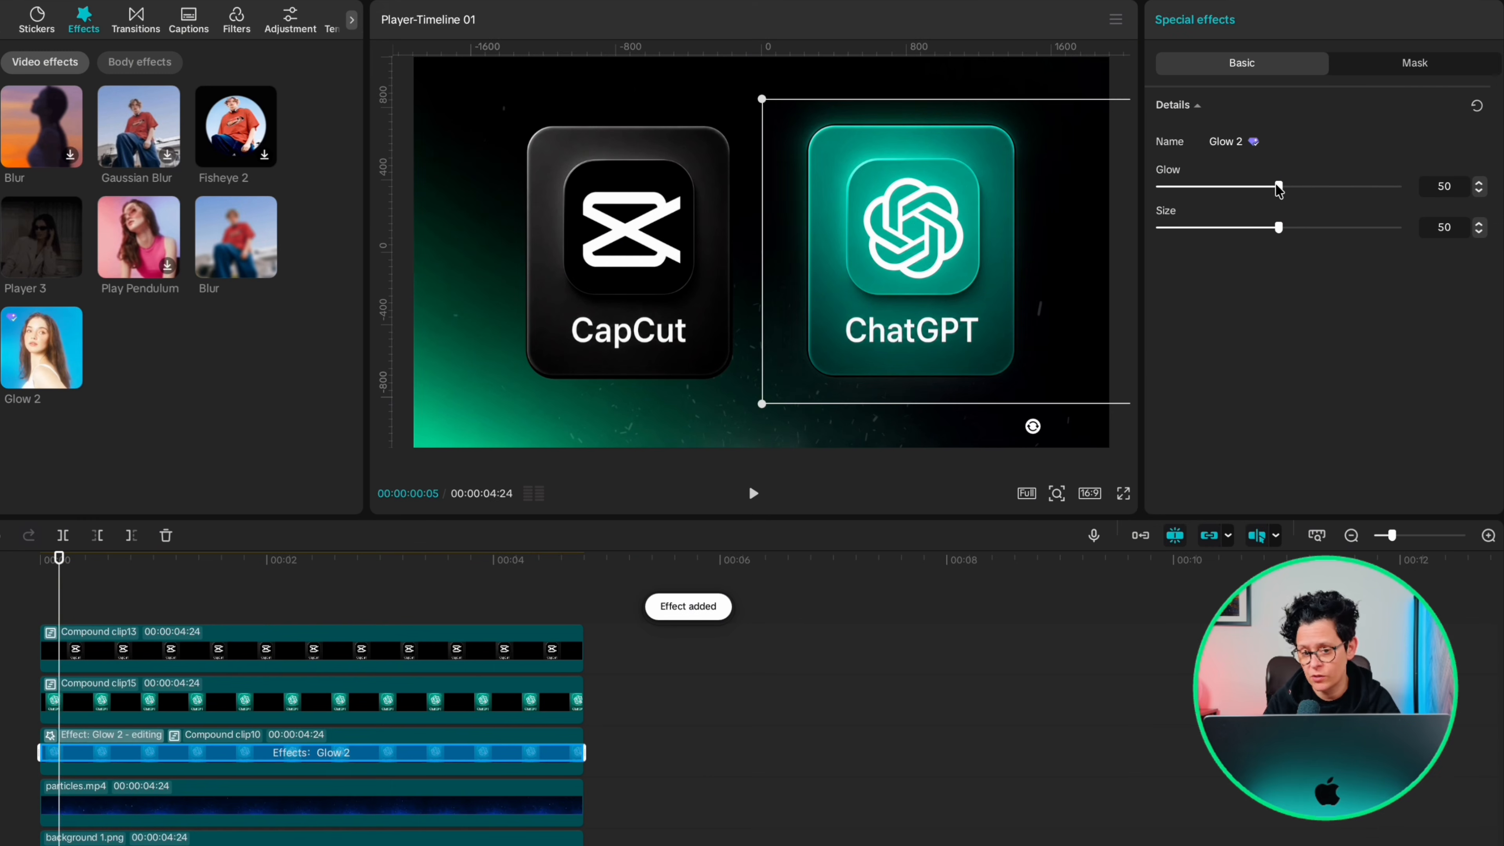
left_click_drag(1279, 227, 1369, 229)
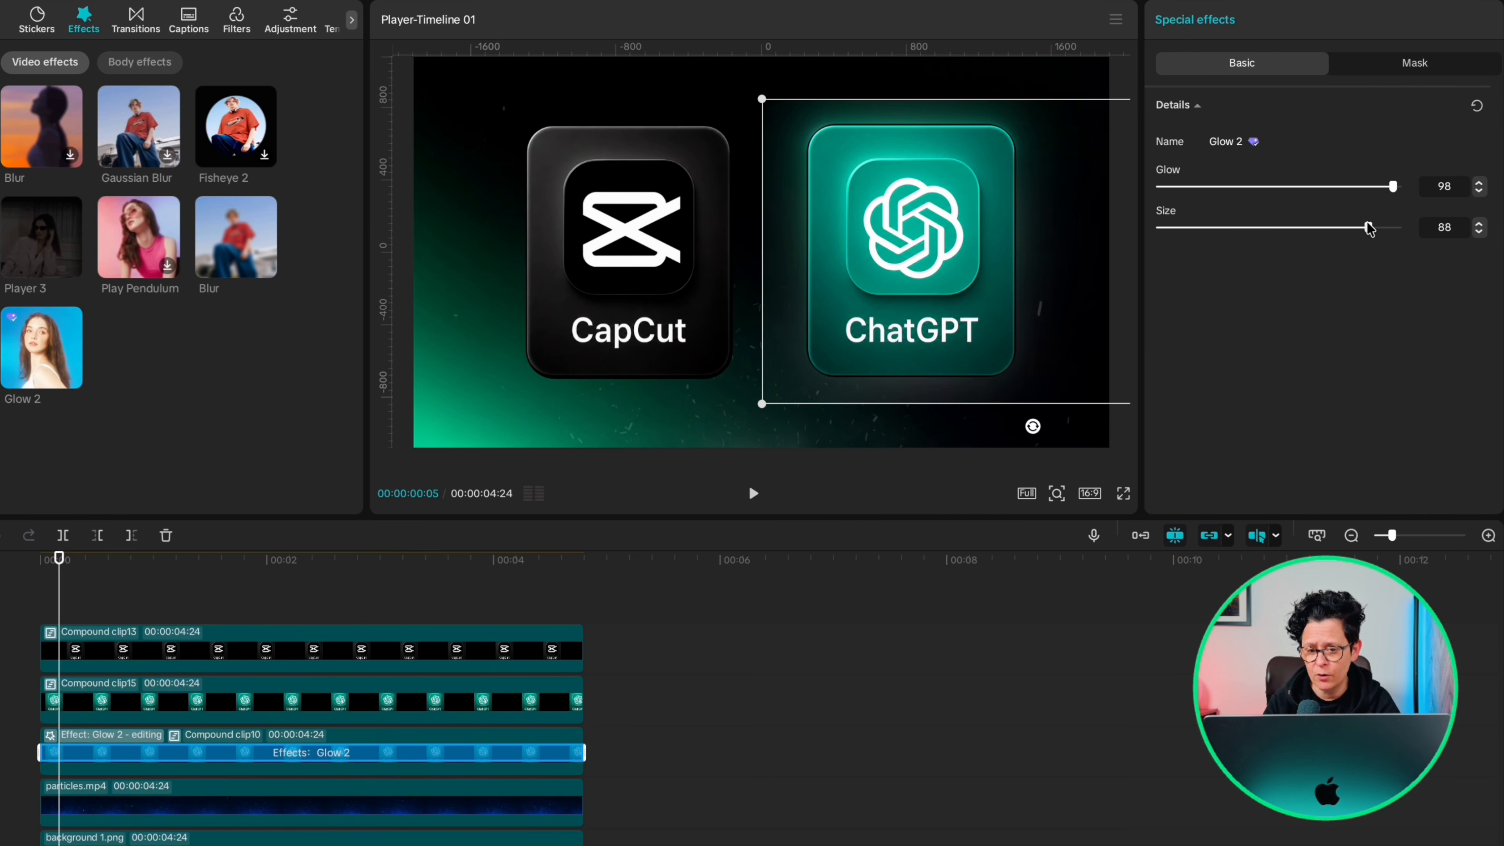
Duplicate the CapCut logo compound clip onto a track above and select the lower copy.
left_click(170, 652)
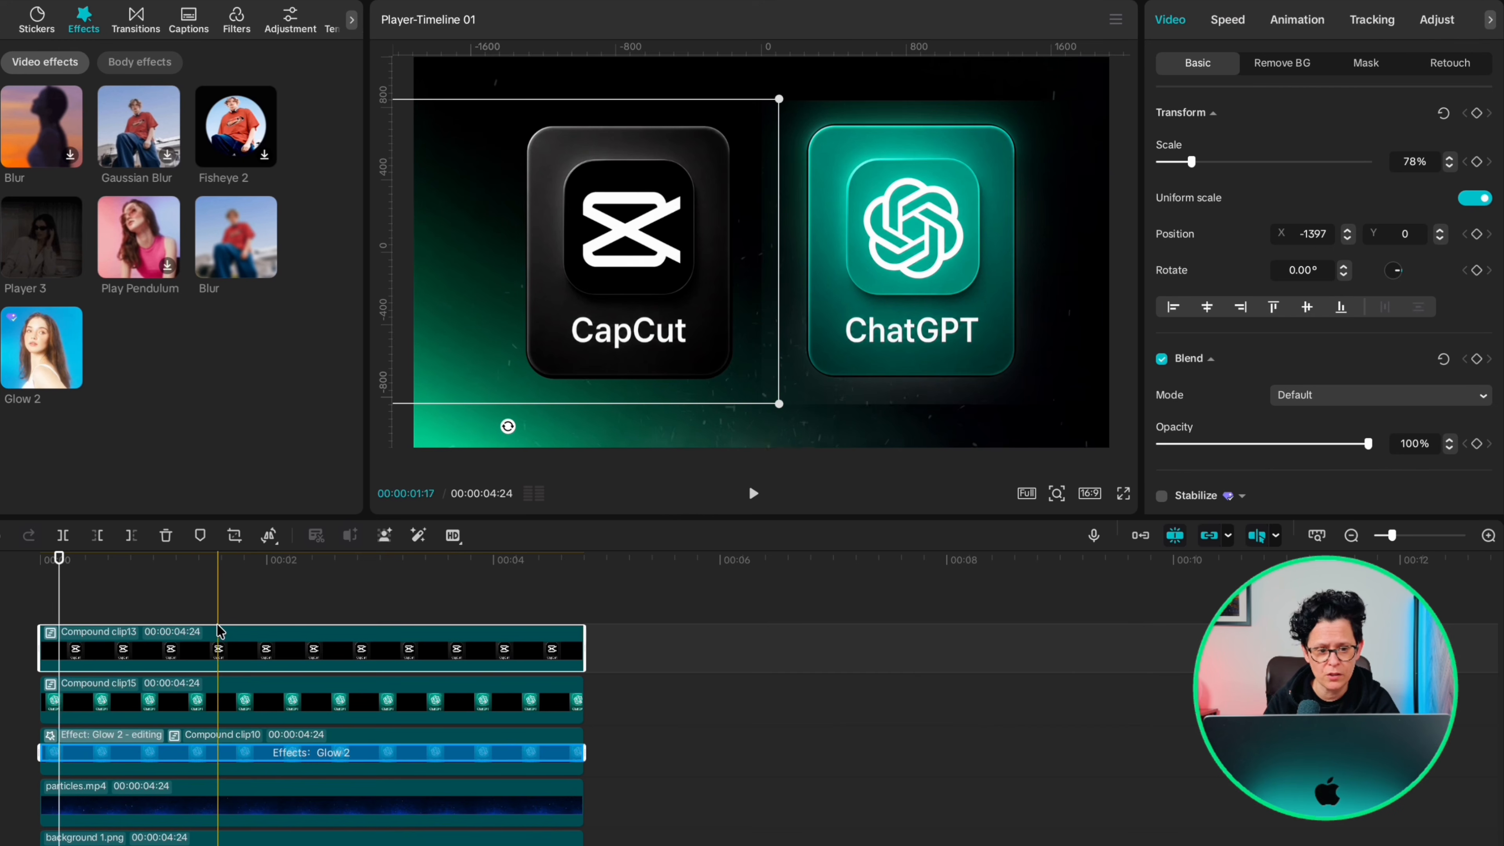
left_click_drag(172, 658, 174, 614)
left_click(201, 701)
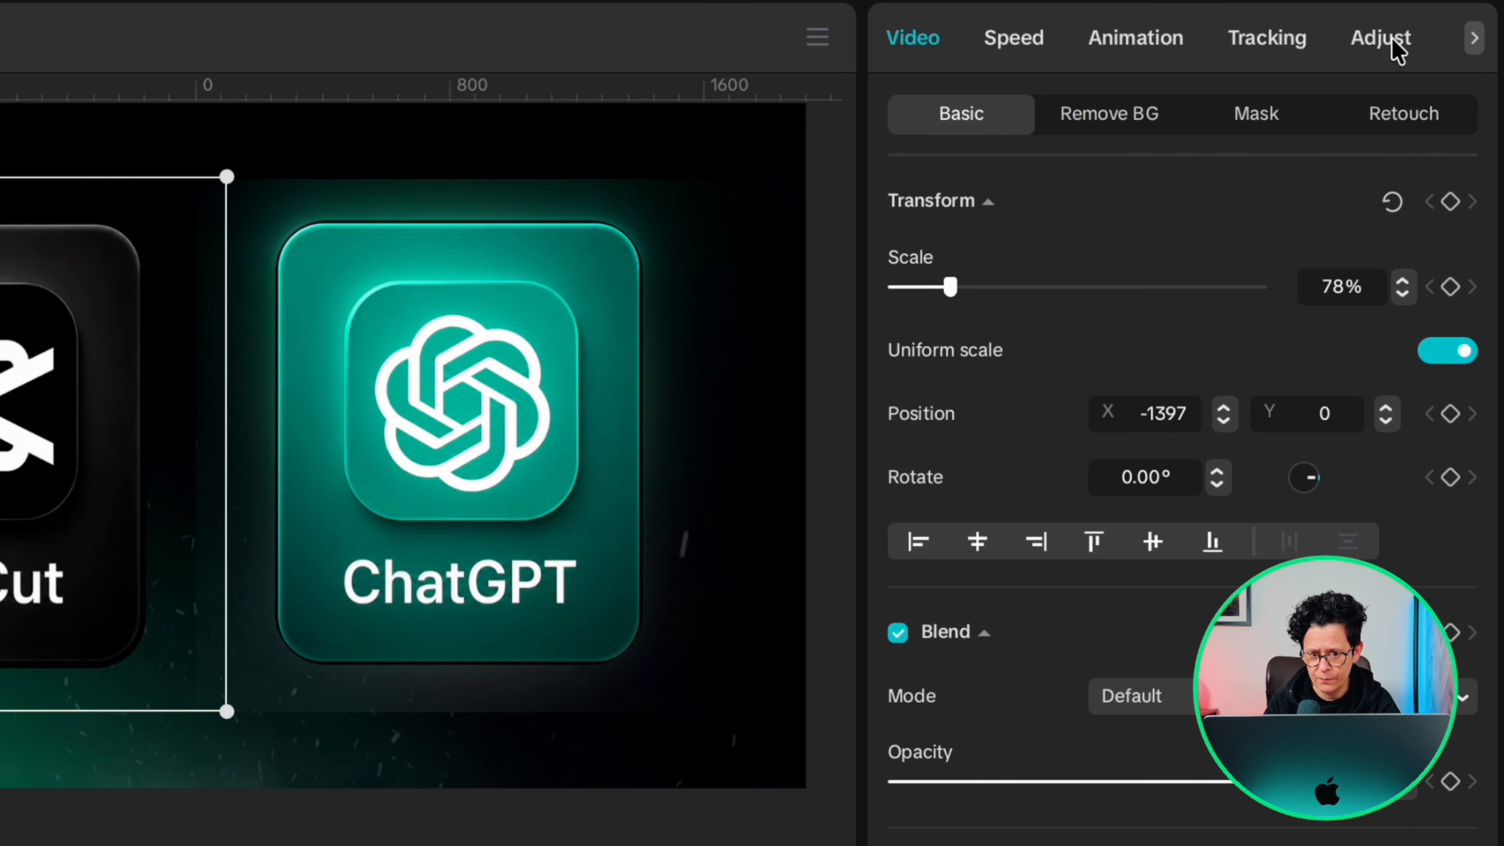
Raise the black point of the lower CapCut clip's Luma curve to maximum, flattening the curve along the top.
left_click(1392, 42)
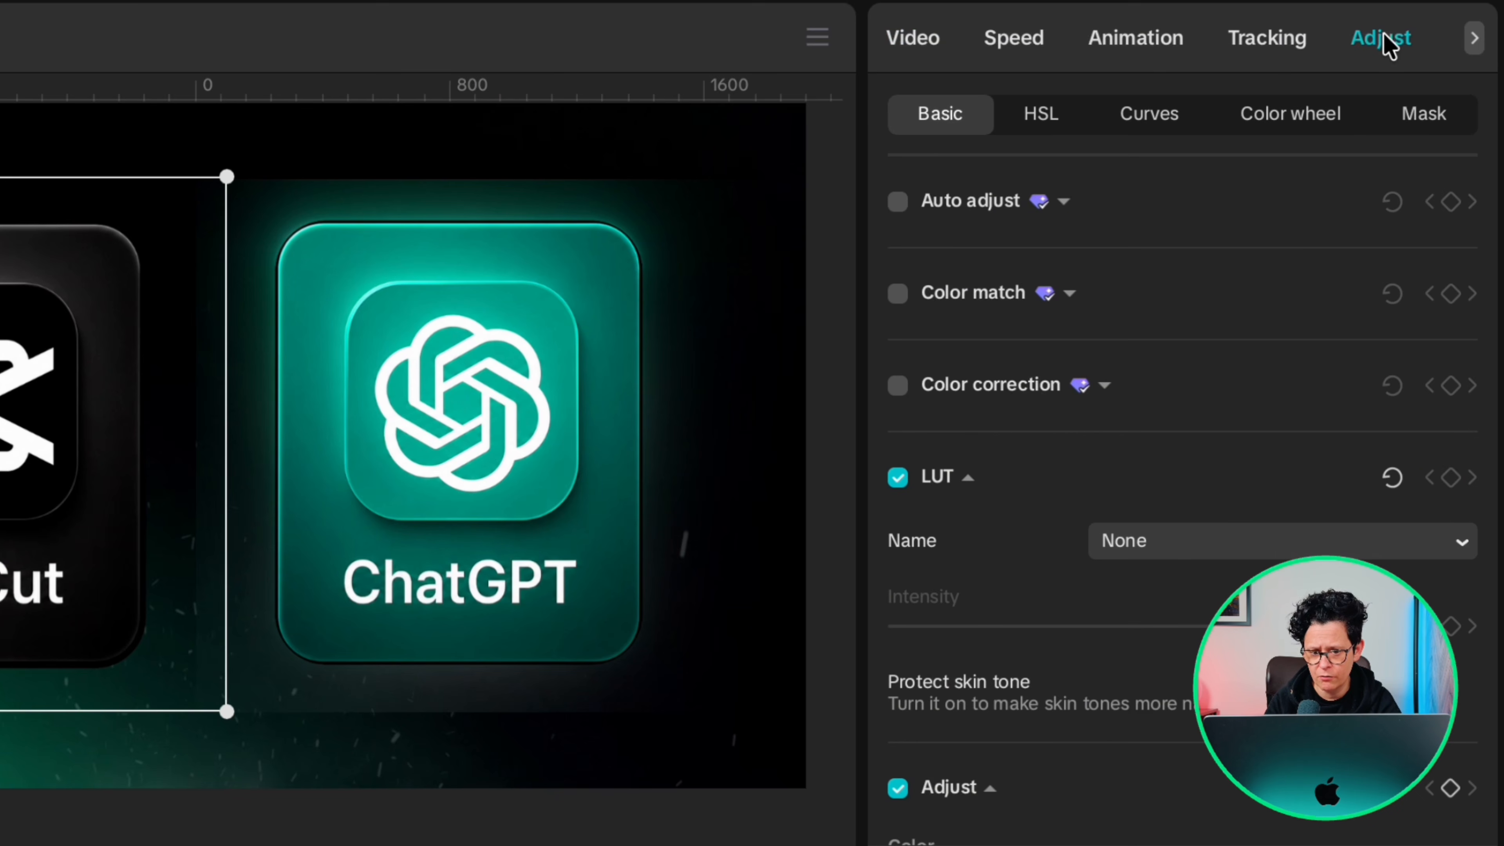
left_click(1150, 123)
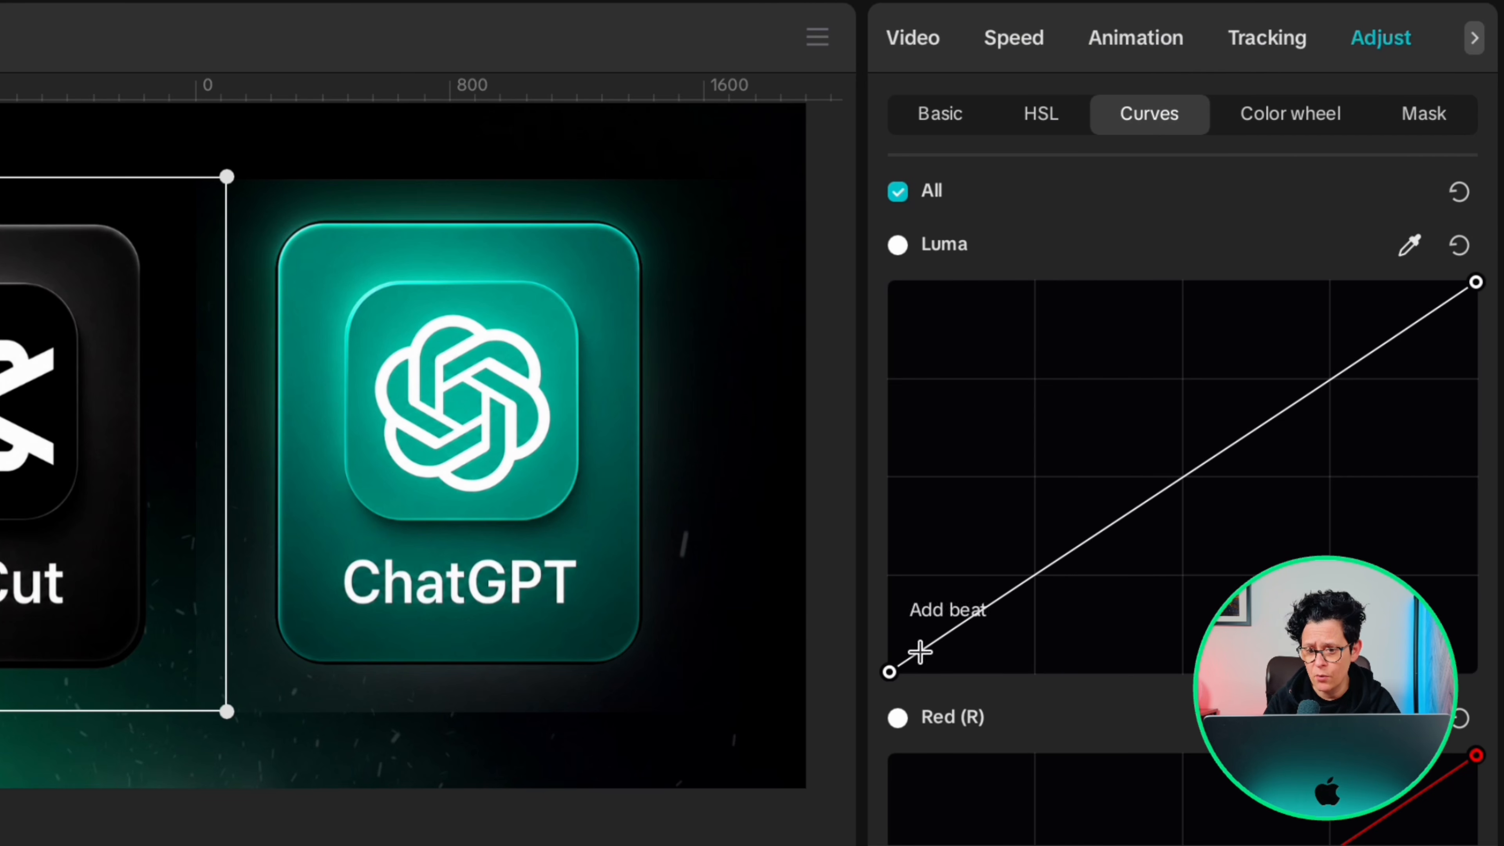
left_click_drag(888, 663, 888, 282)
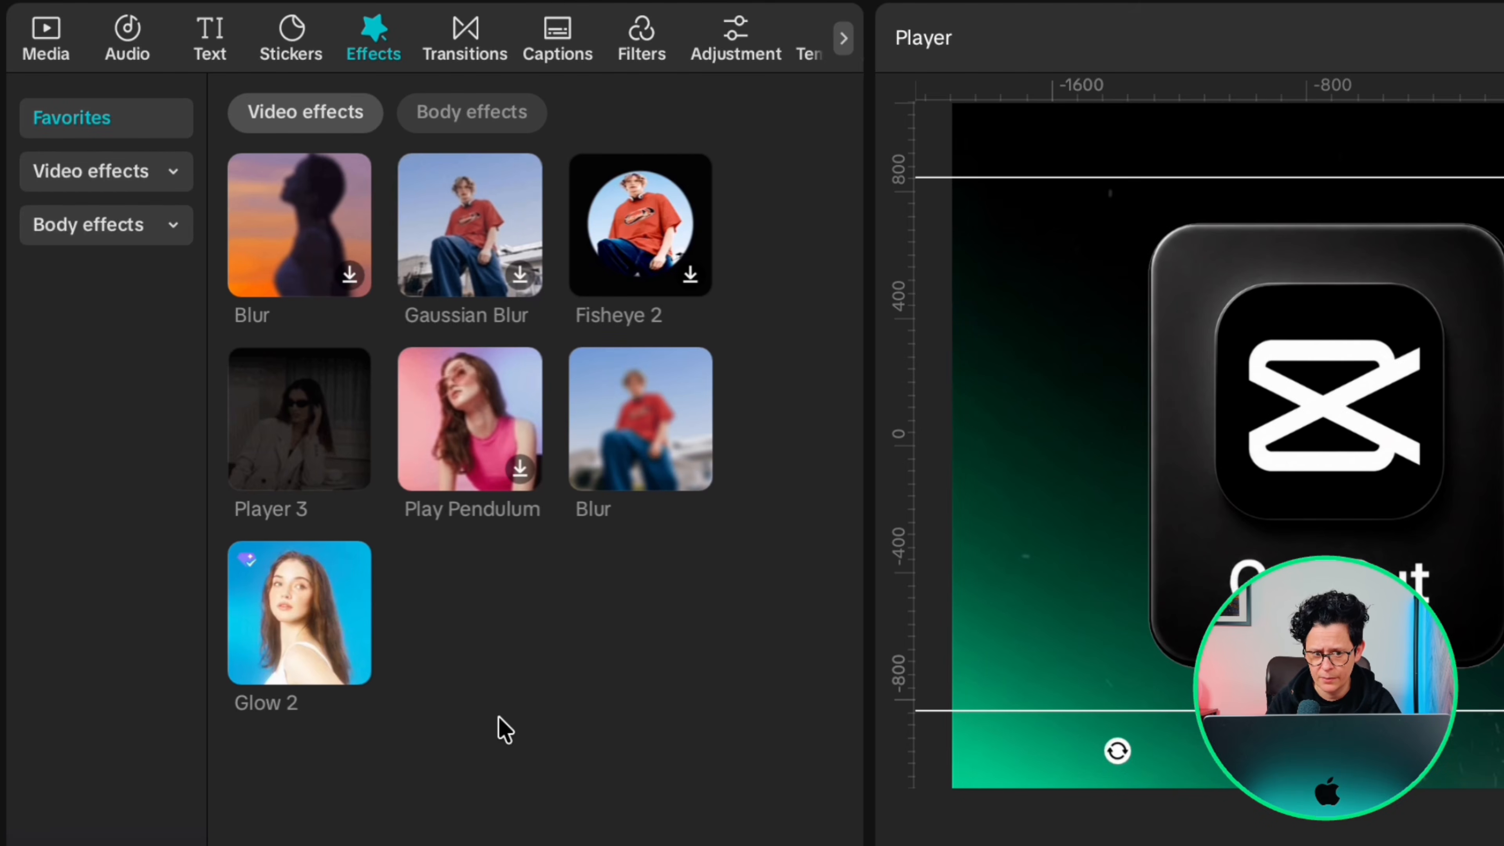
Apply the Glow 2 effect to the lower CapCut clip, with Glow at 40 and Size at 20.
mouse_move(308, 671)
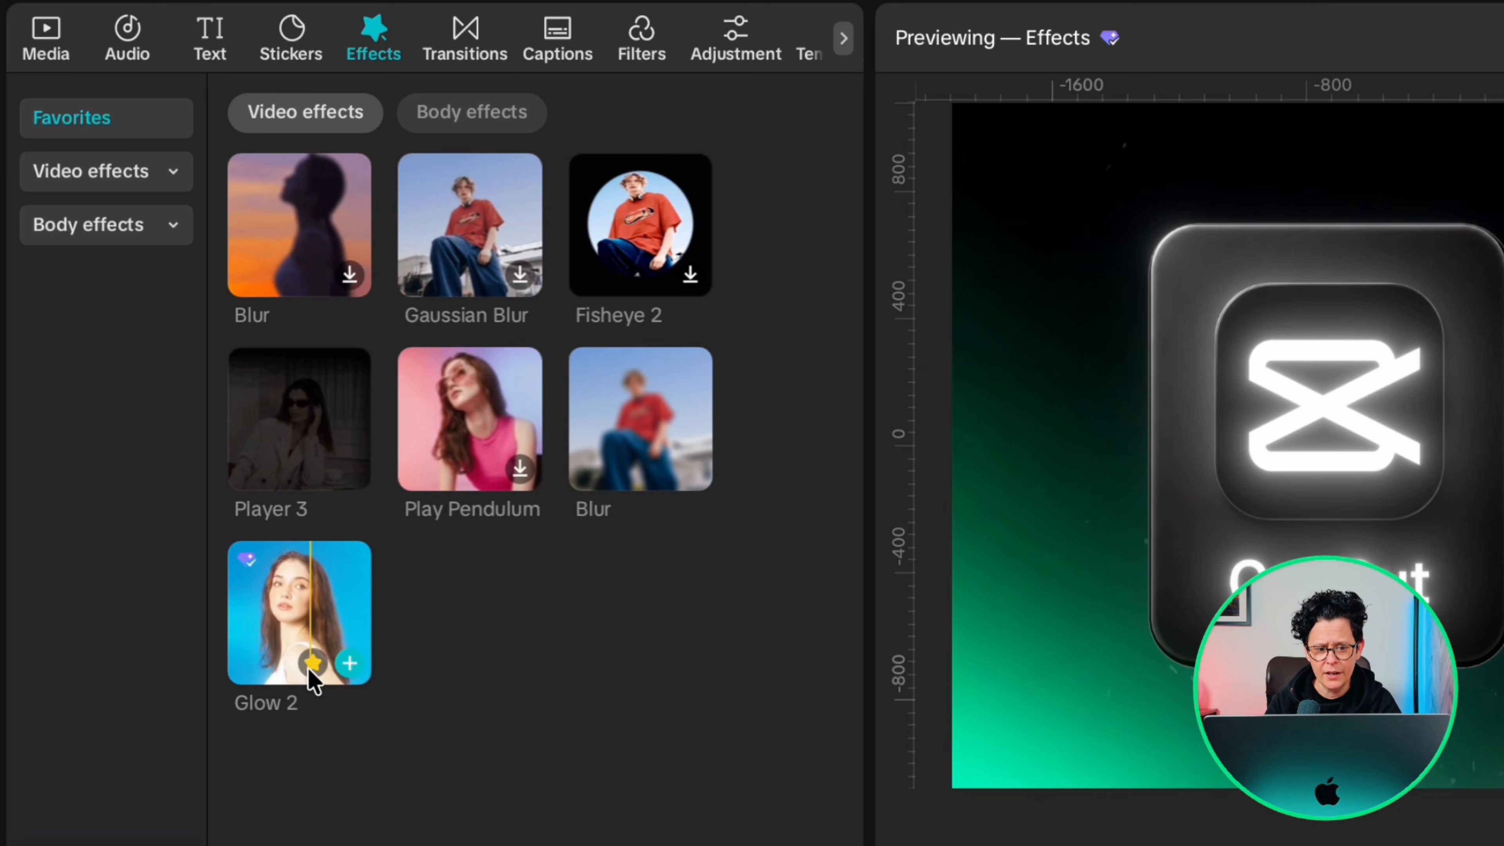
left_click_drag(309, 680, 667, 845)
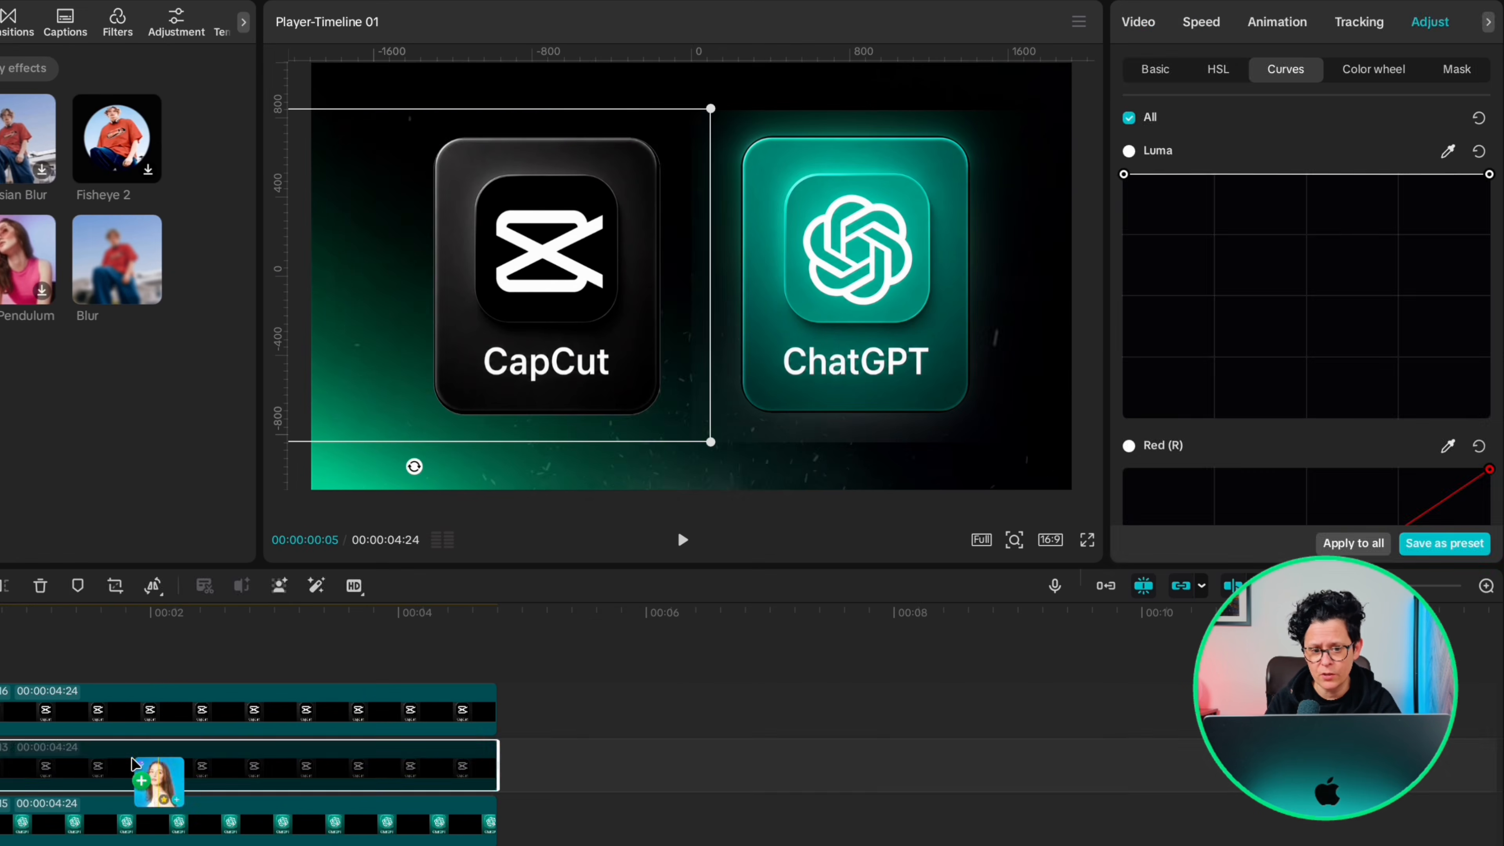
left_click_drag(133, 763, 135, 767)
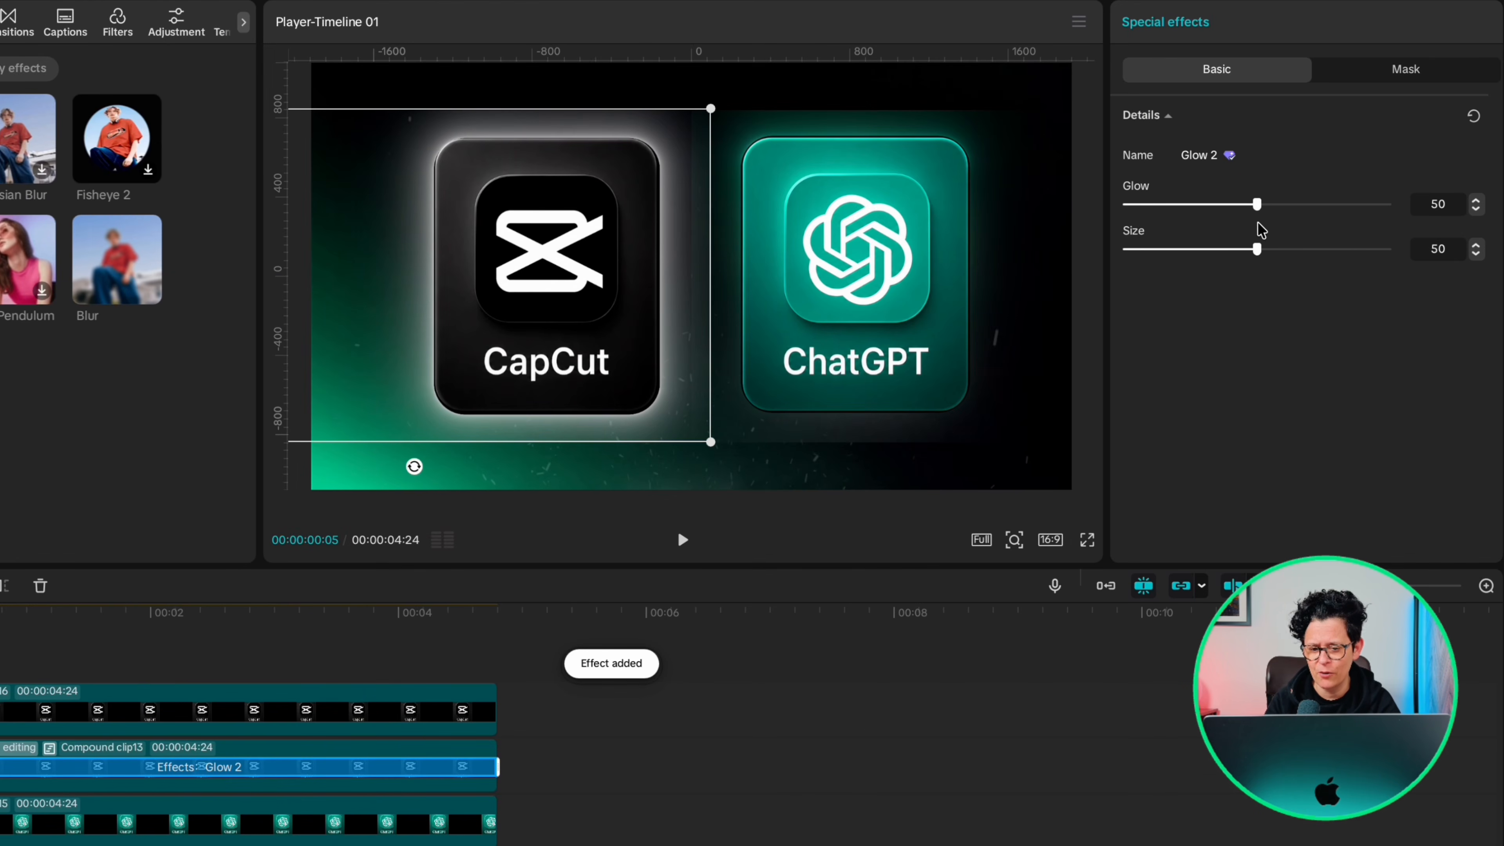
left_click_drag(1262, 210, 1190, 248)
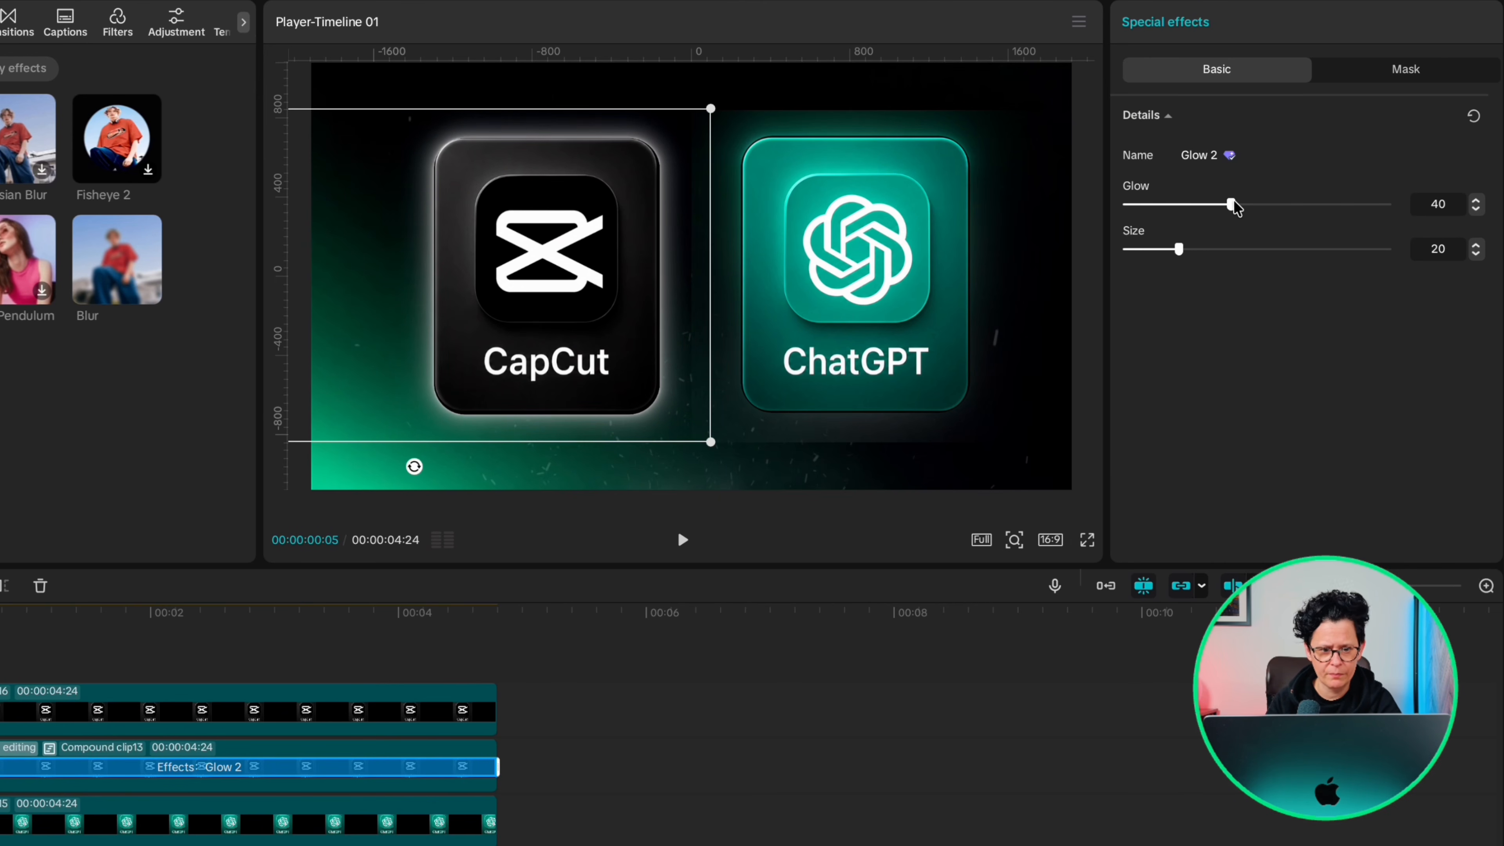
left_click(173, 749)
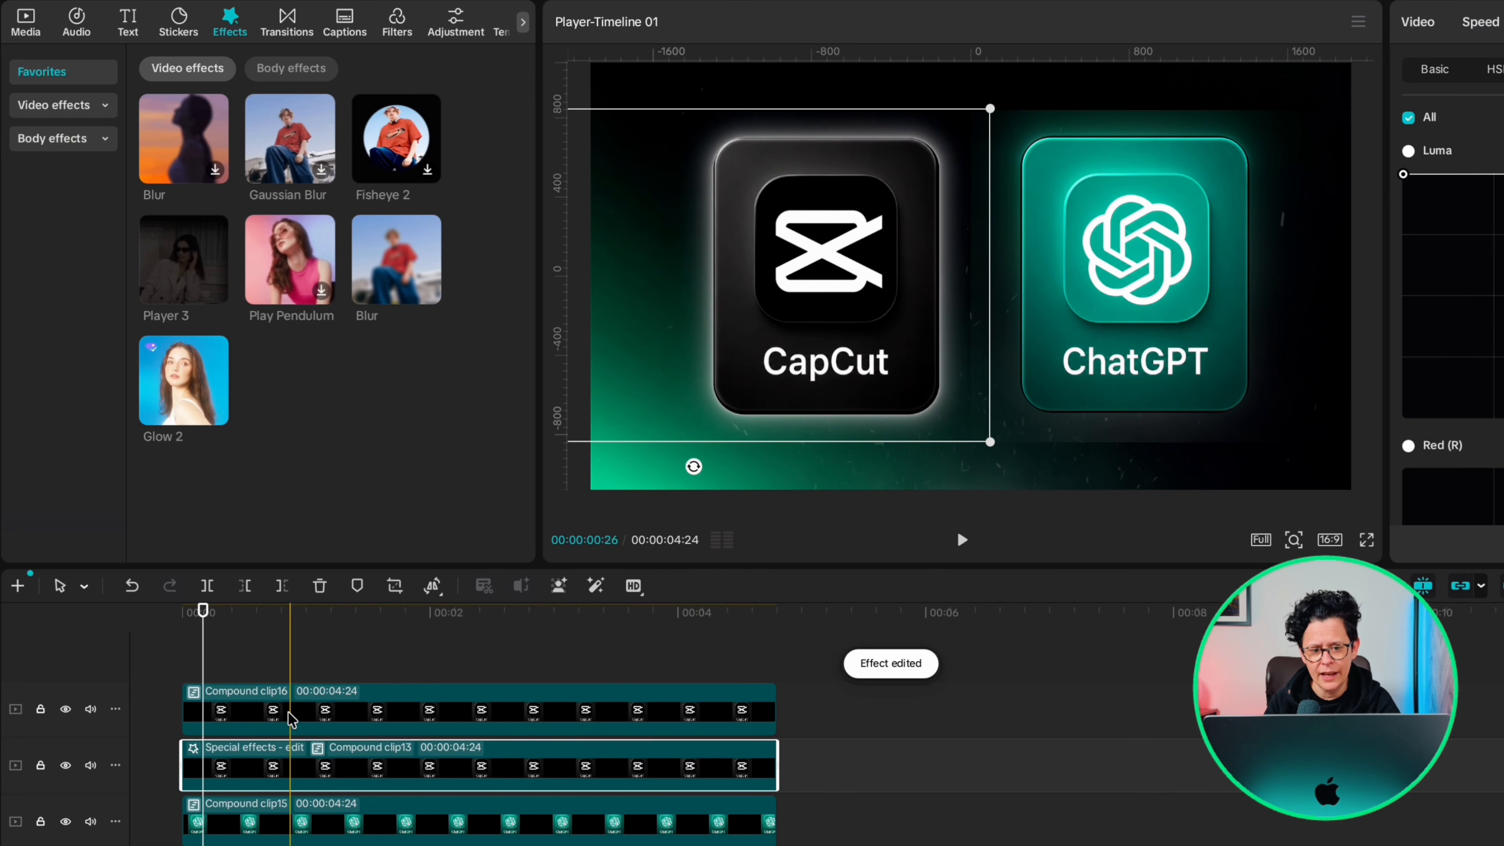
Add the Player 3 effect on its own track above the upper CapCut clip and extend it to the clip's end.
left_click(276, 714)
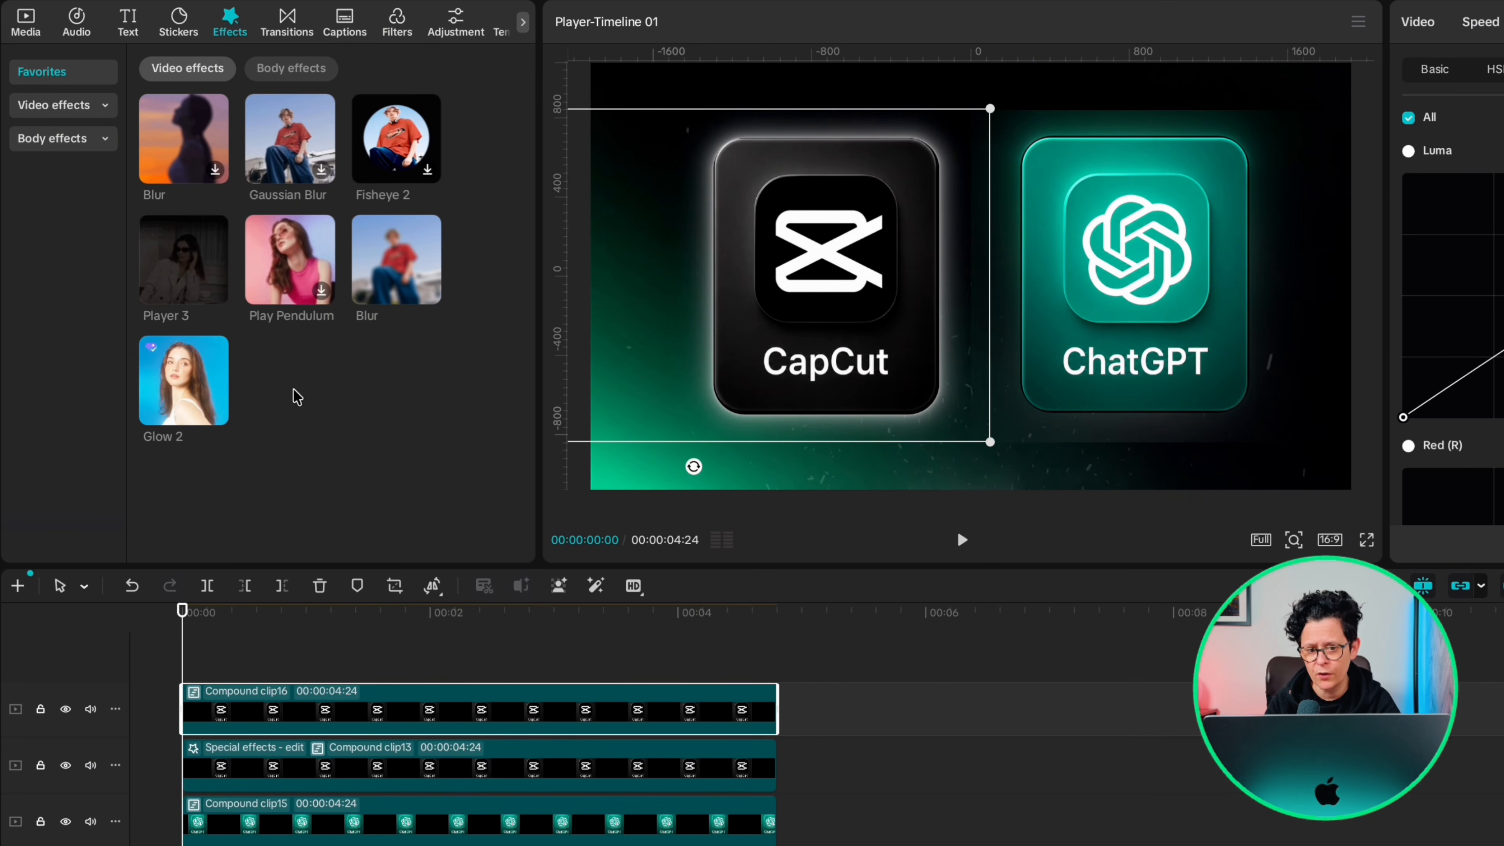
left_click_drag(176, 261, 184, 681)
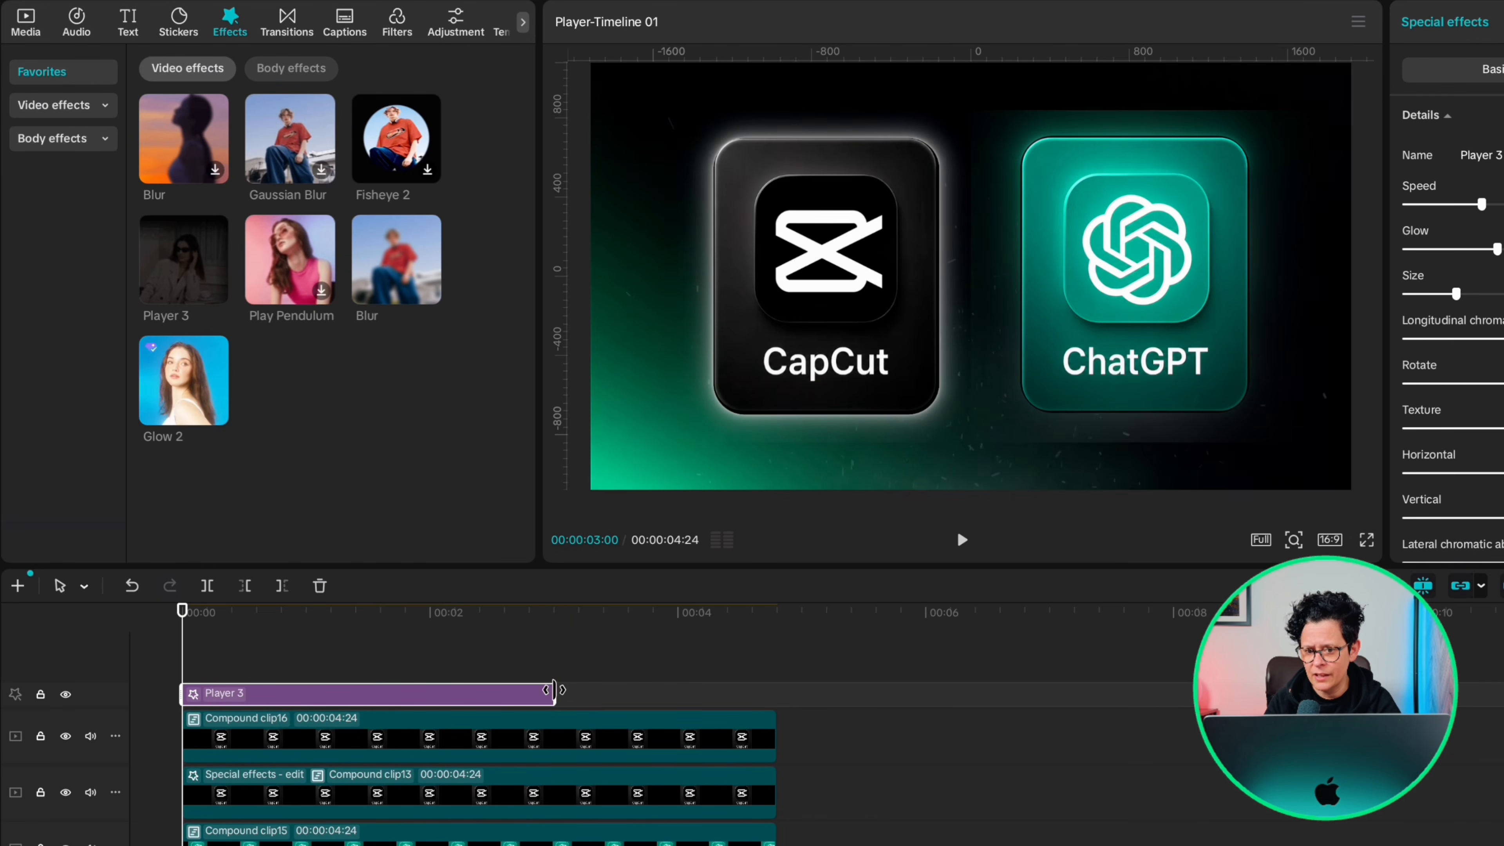
left_click_drag(554, 694, 776, 703)
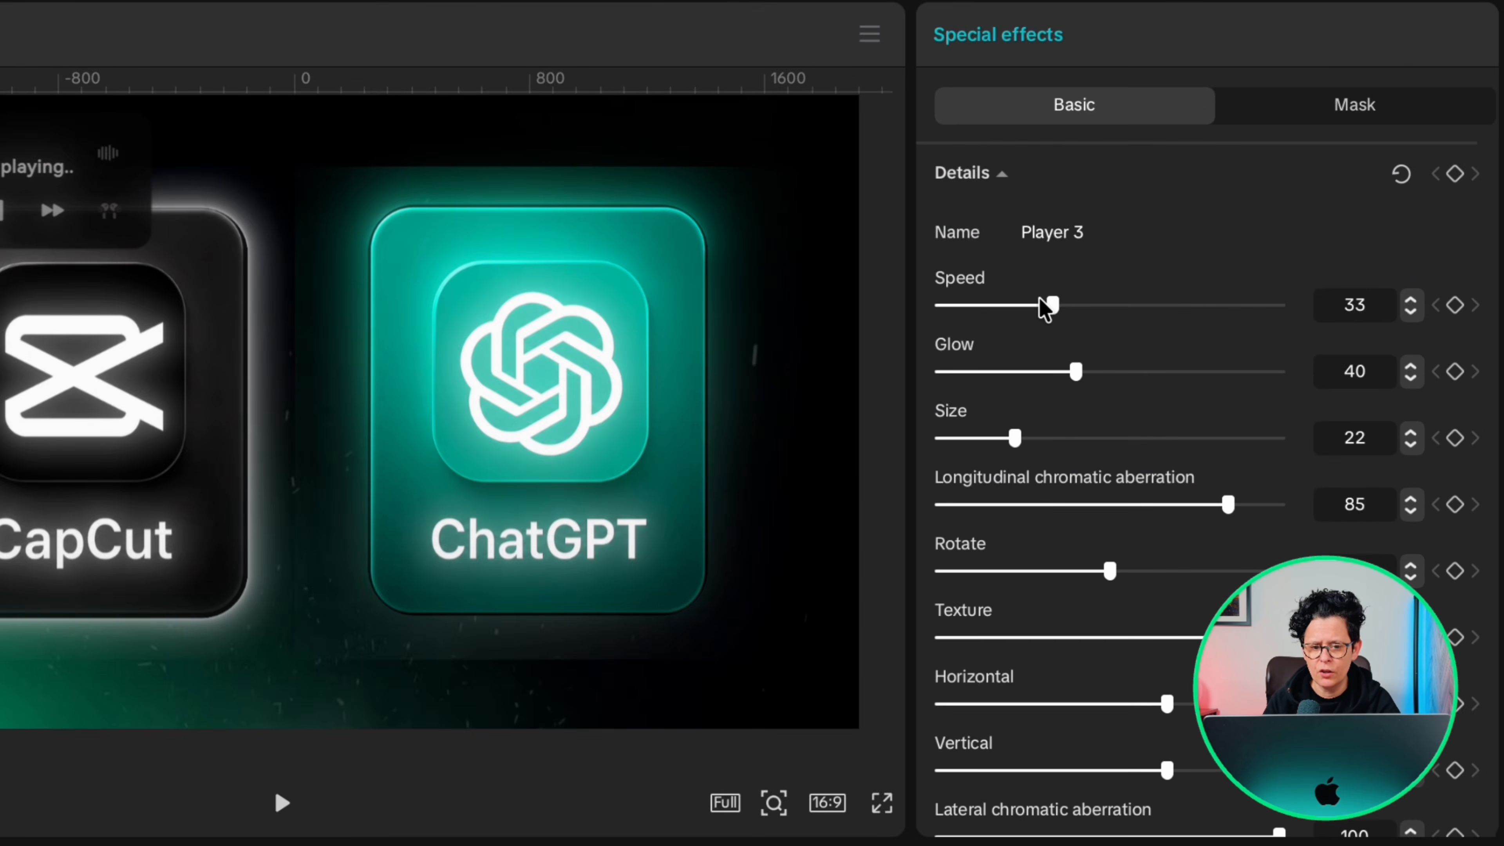
Set the Player 3 effect's Speed, Glow and Texture to 0.
left_click_drag(1203, 204, 1088, 207)
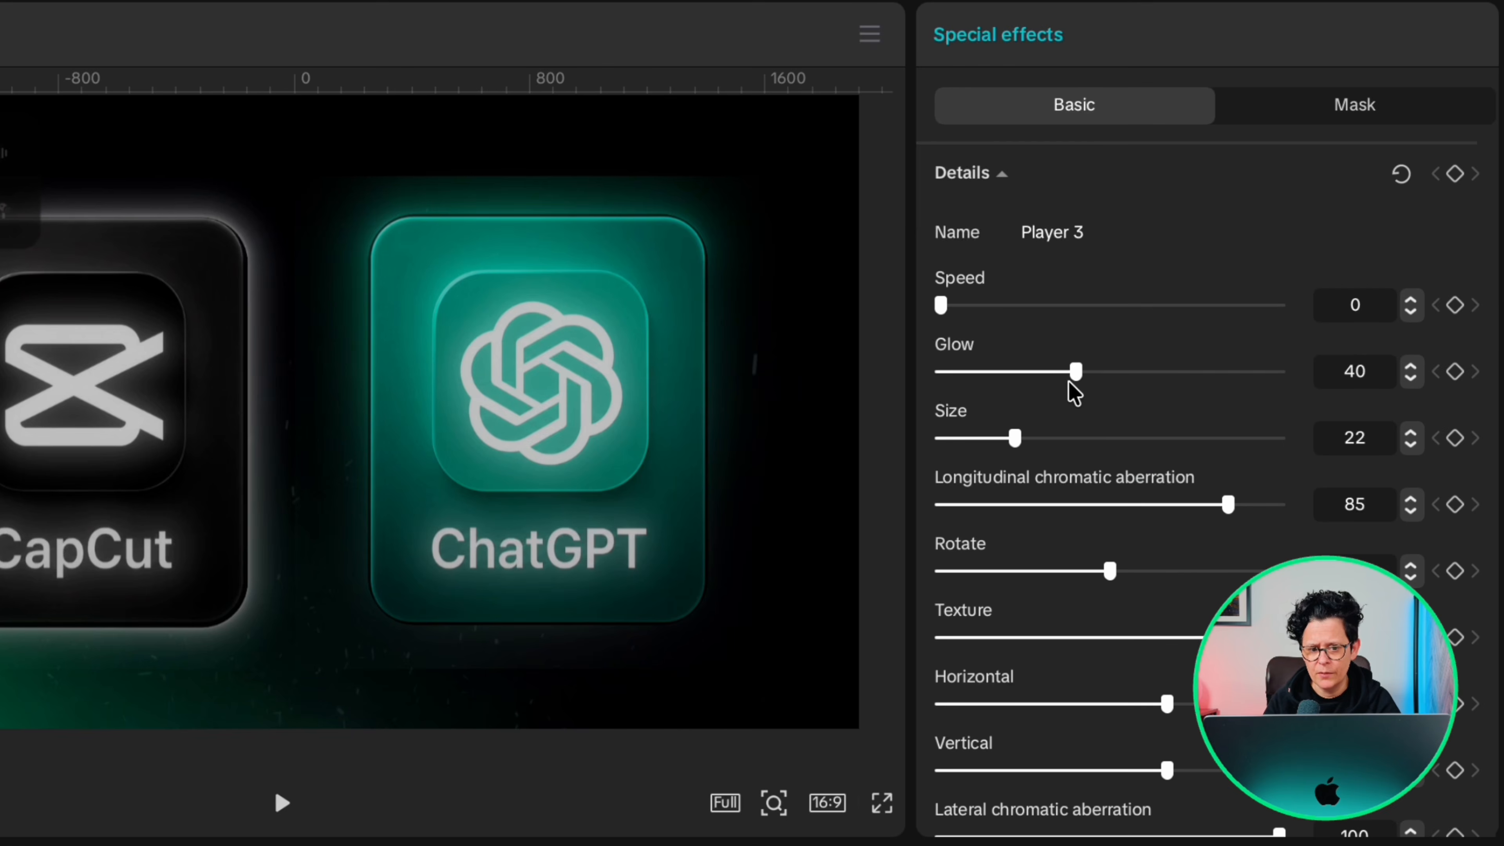
left_click_drag(1074, 374, 860, 379)
left_click_drag(1059, 635, 869, 639)
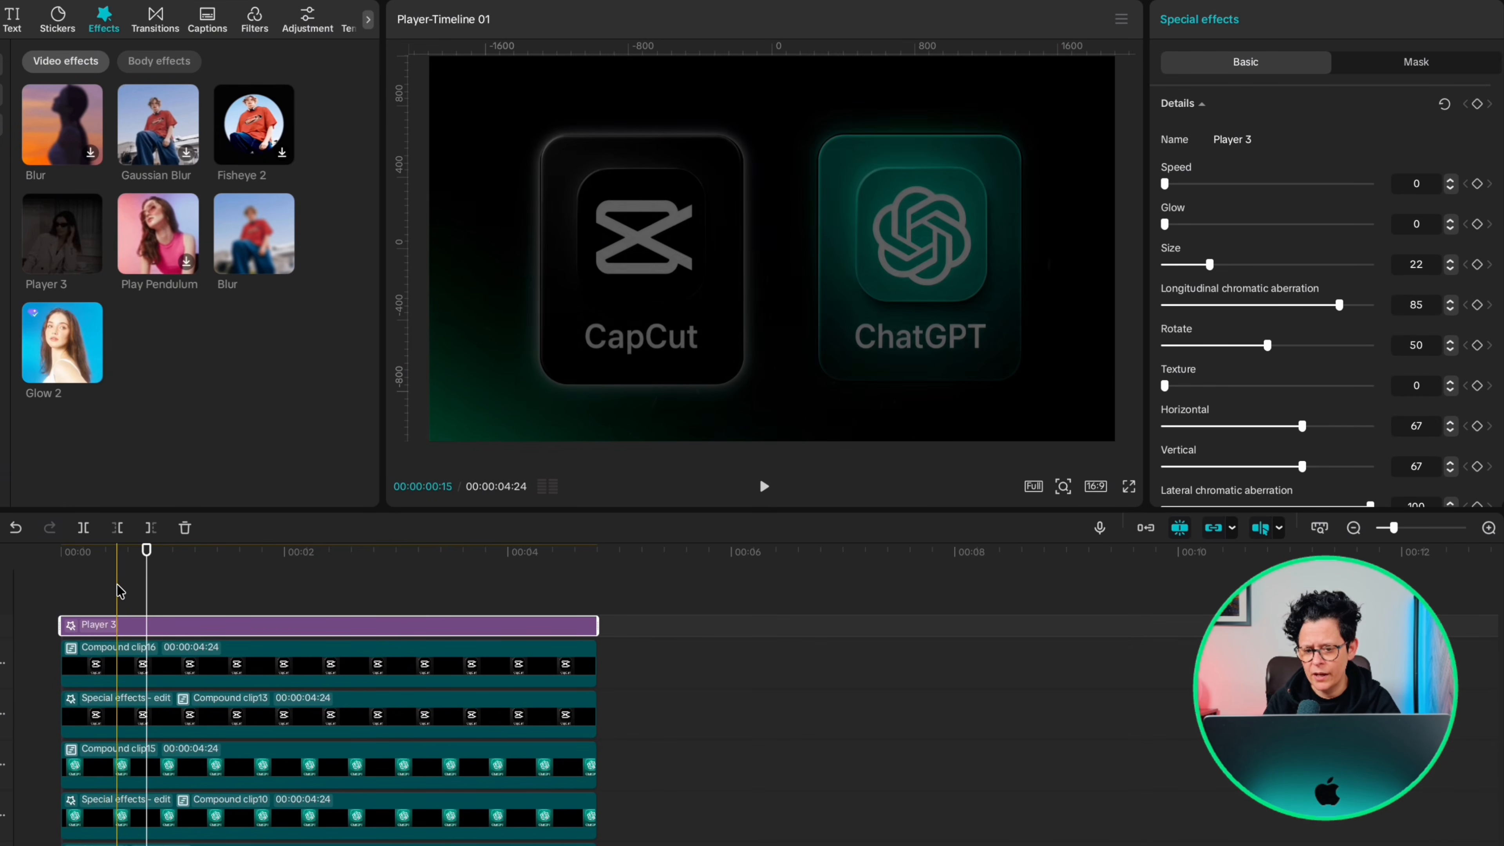
Keyframe the Player 3 effect's Rotate at 90 at 00:00:00:17 and at 50 at 00:00:01:11.
left_click(123, 597)
left_click(124, 627)
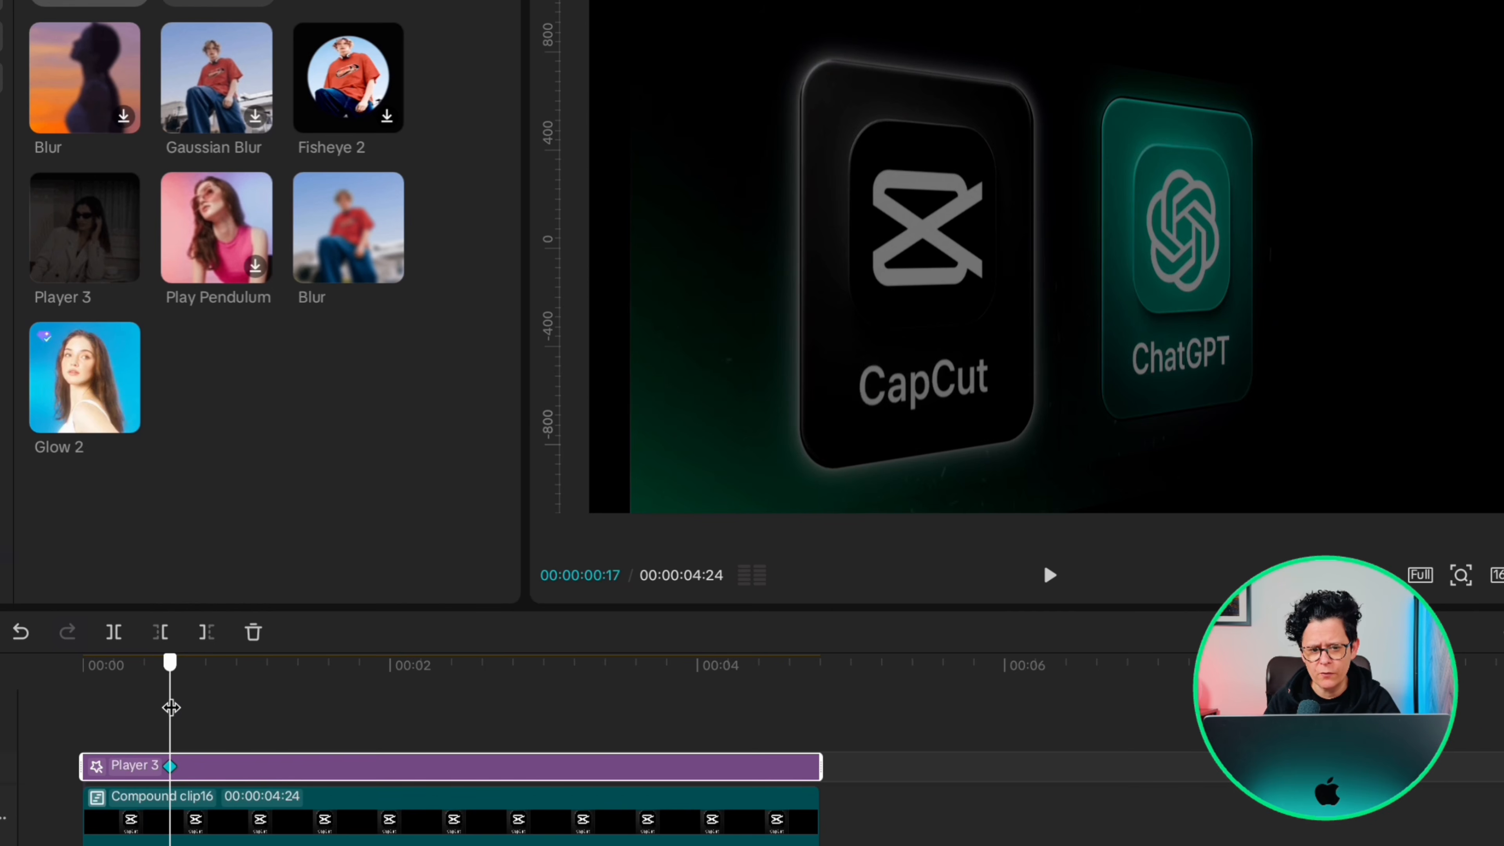
left_click_drag(171, 708, 291, 721)
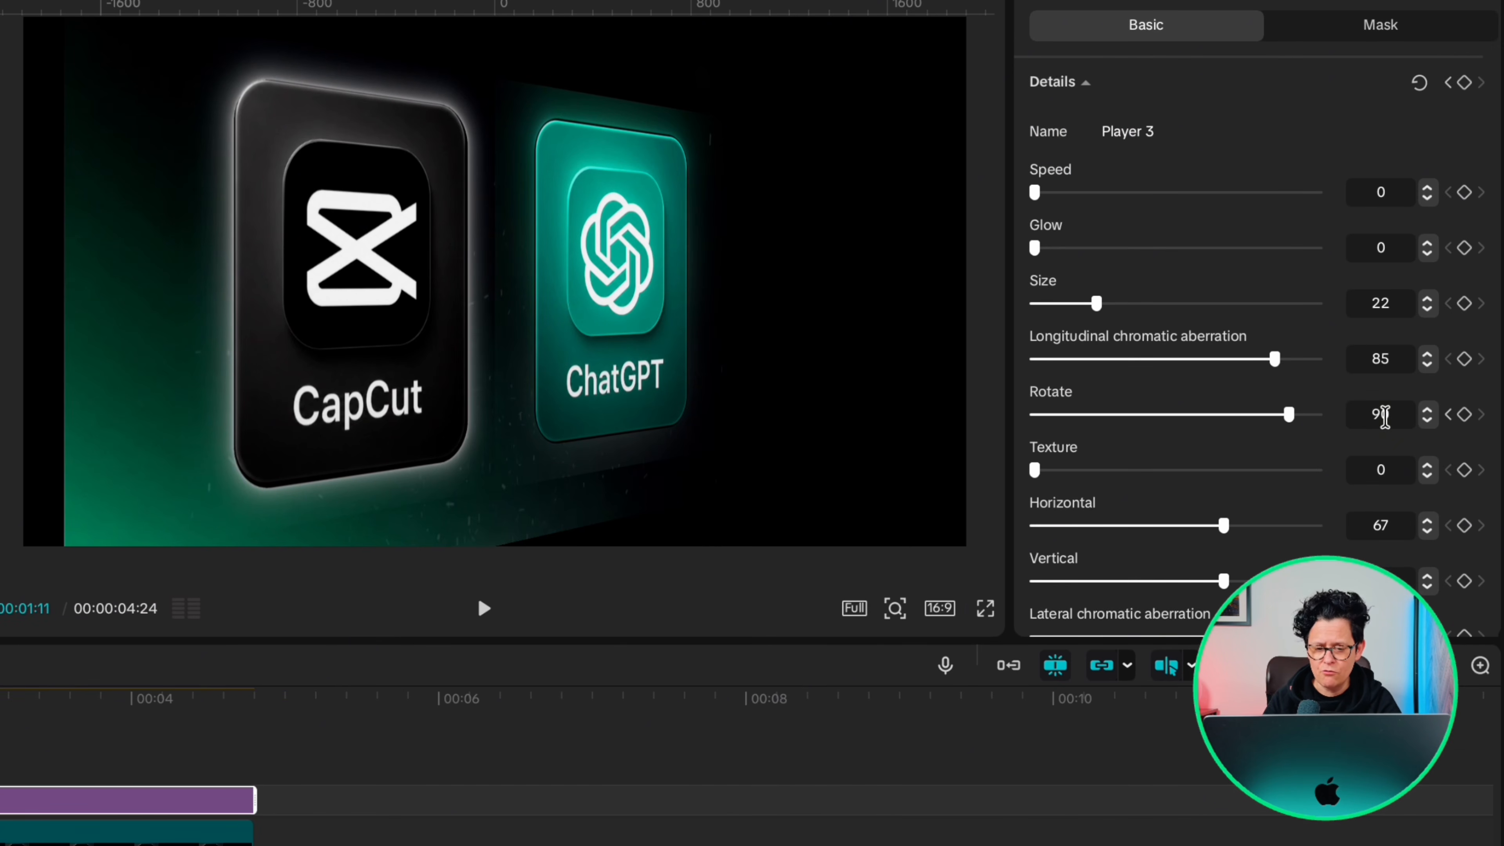
double_click(1384, 417)
type("5")
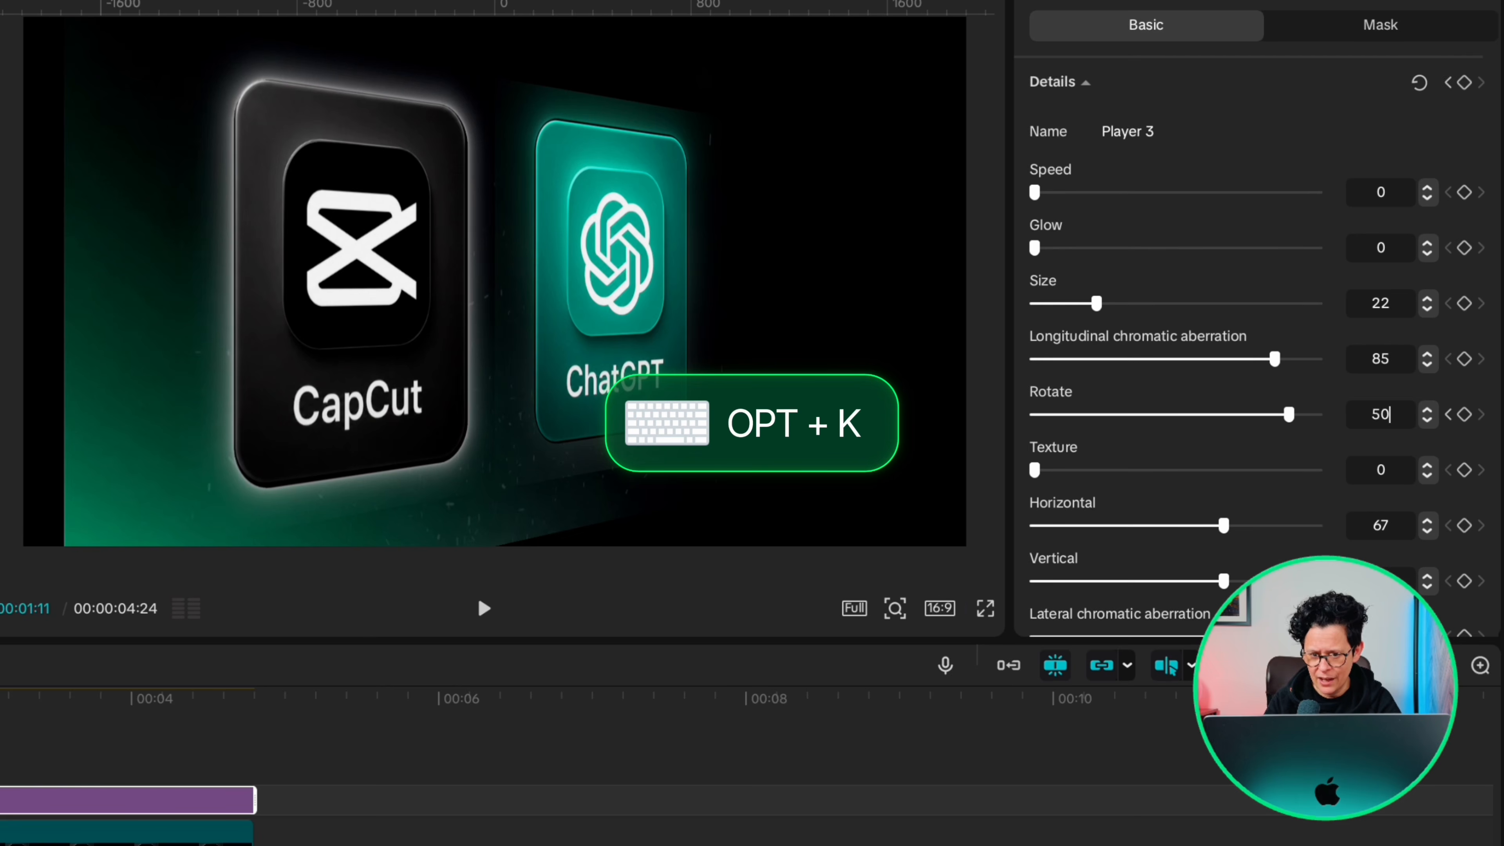
Apply the Ease preset curve between the Player 3 effect's two Rotate keyframes.
key("alt+k")
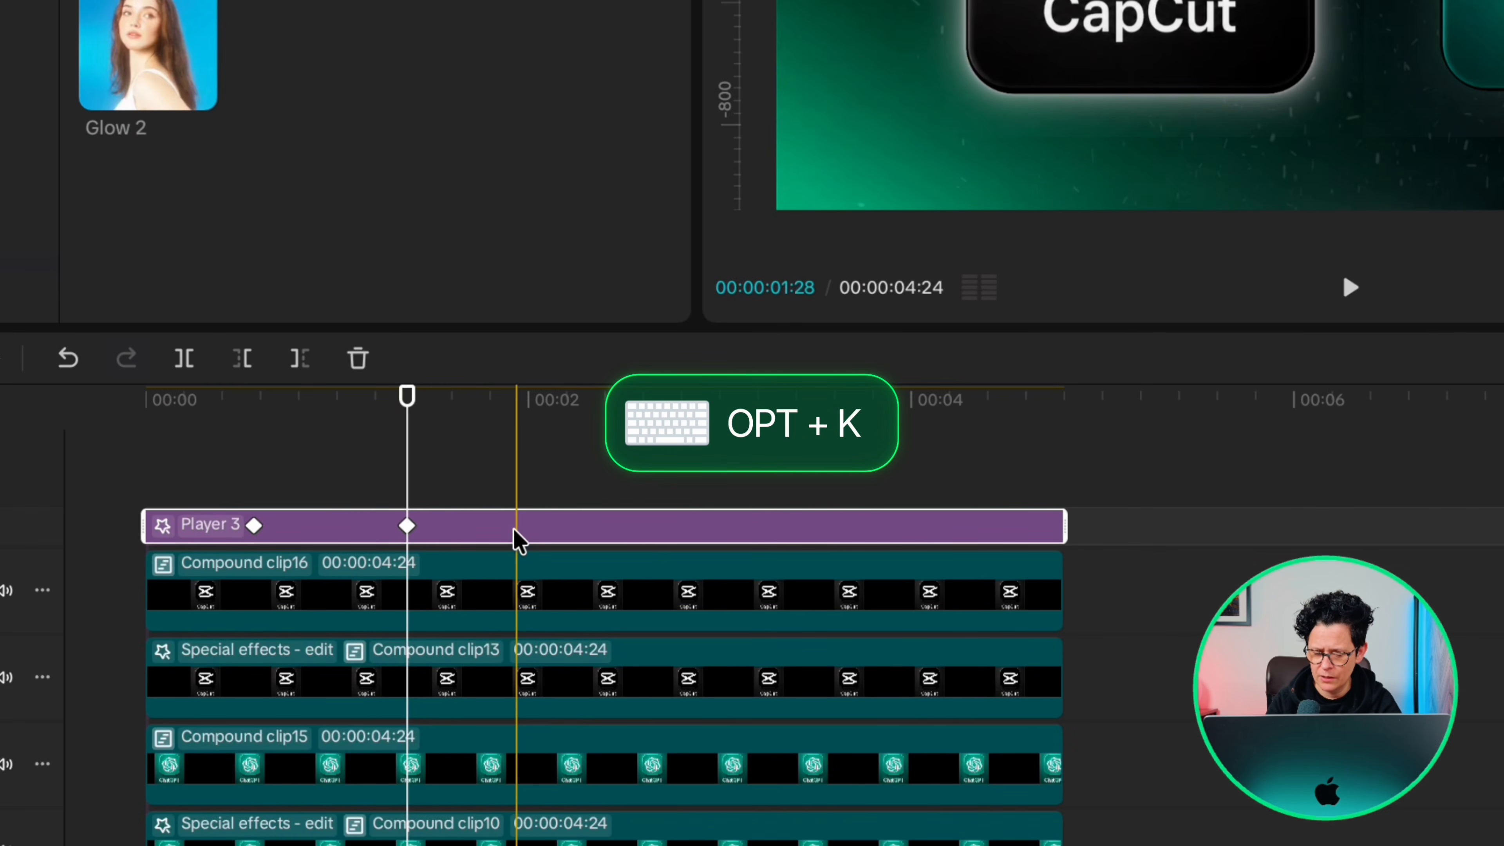
key("alt+k")
scroll(485, 539, "up", 4)
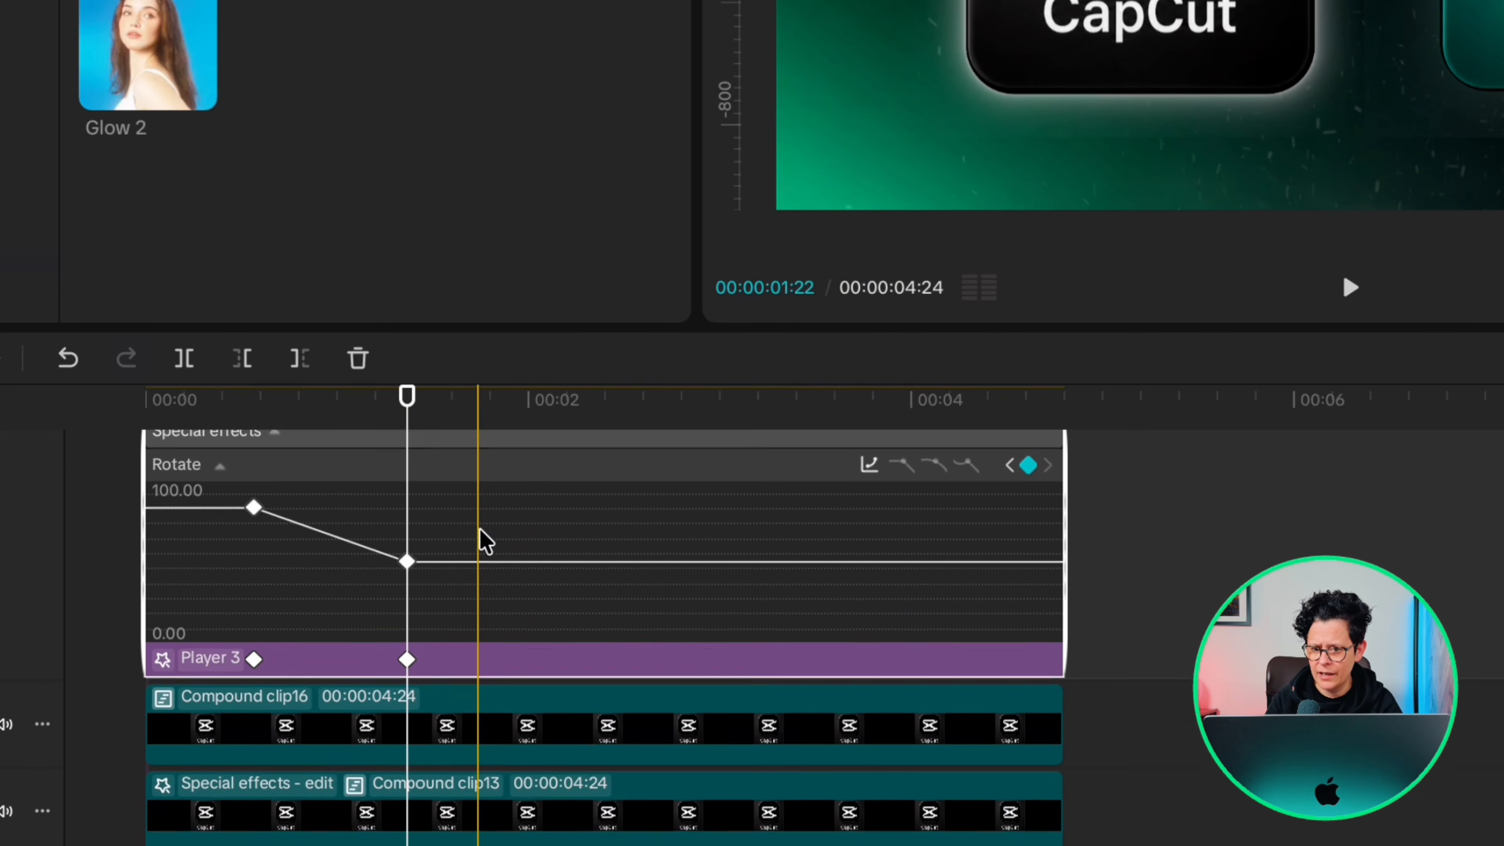
left_click_drag(463, 675, 201, 542)
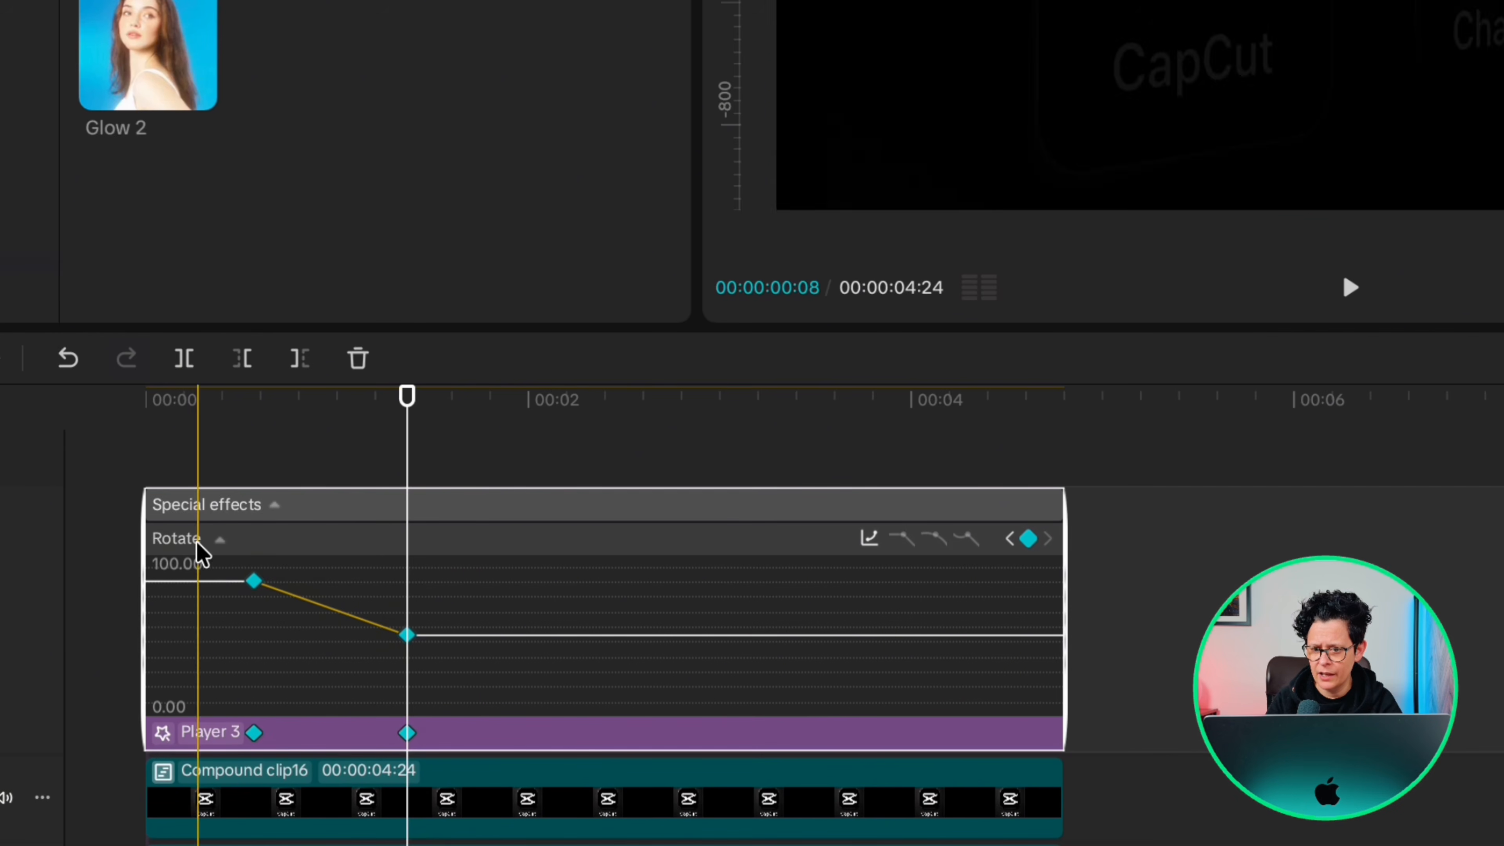
left_click(869, 537)
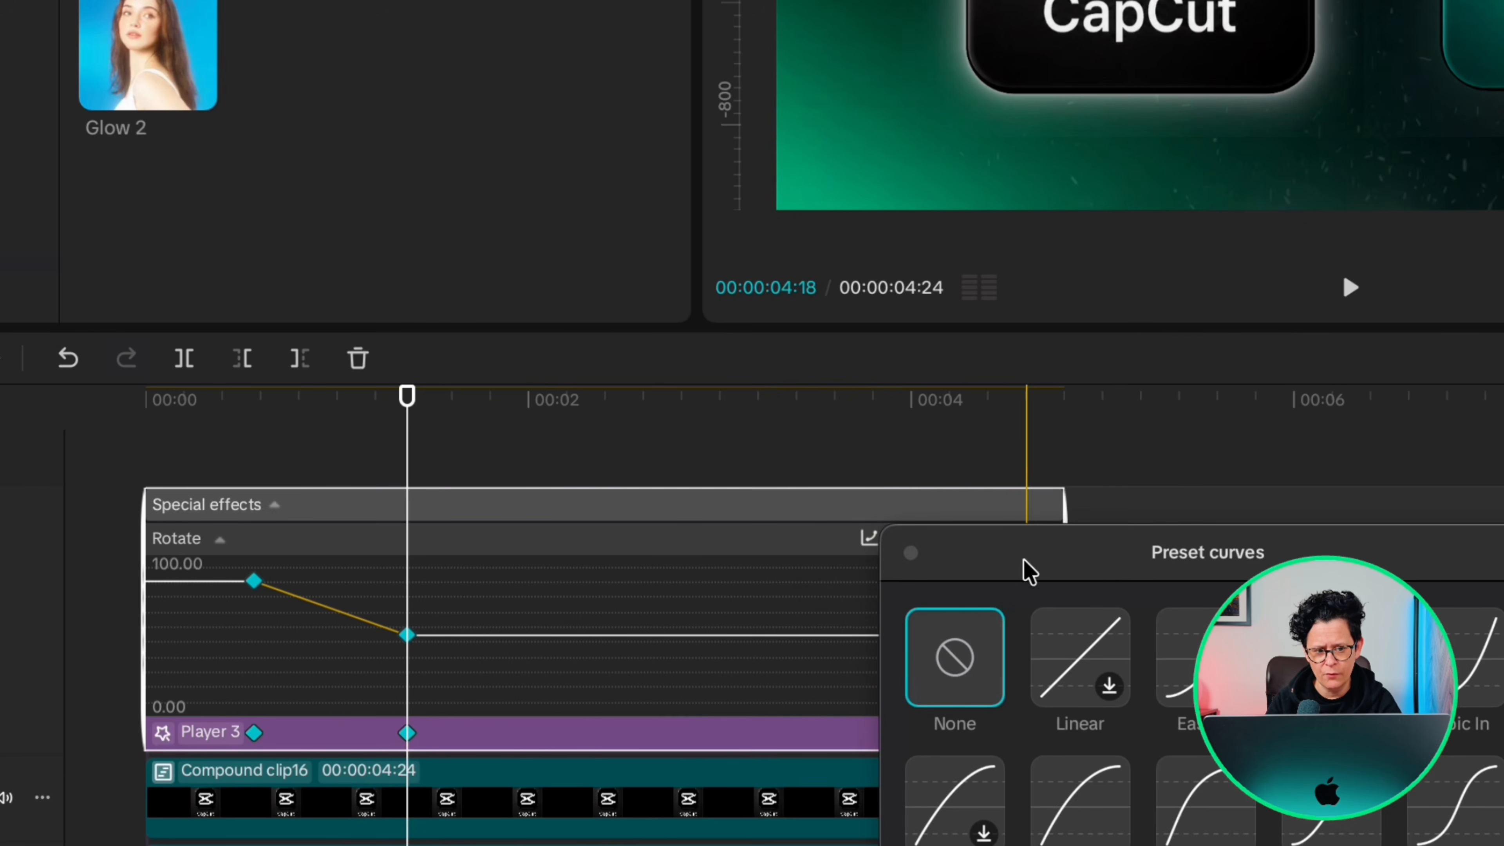
left_click_drag(1028, 571, 616, 391)
left_click(931, 641)
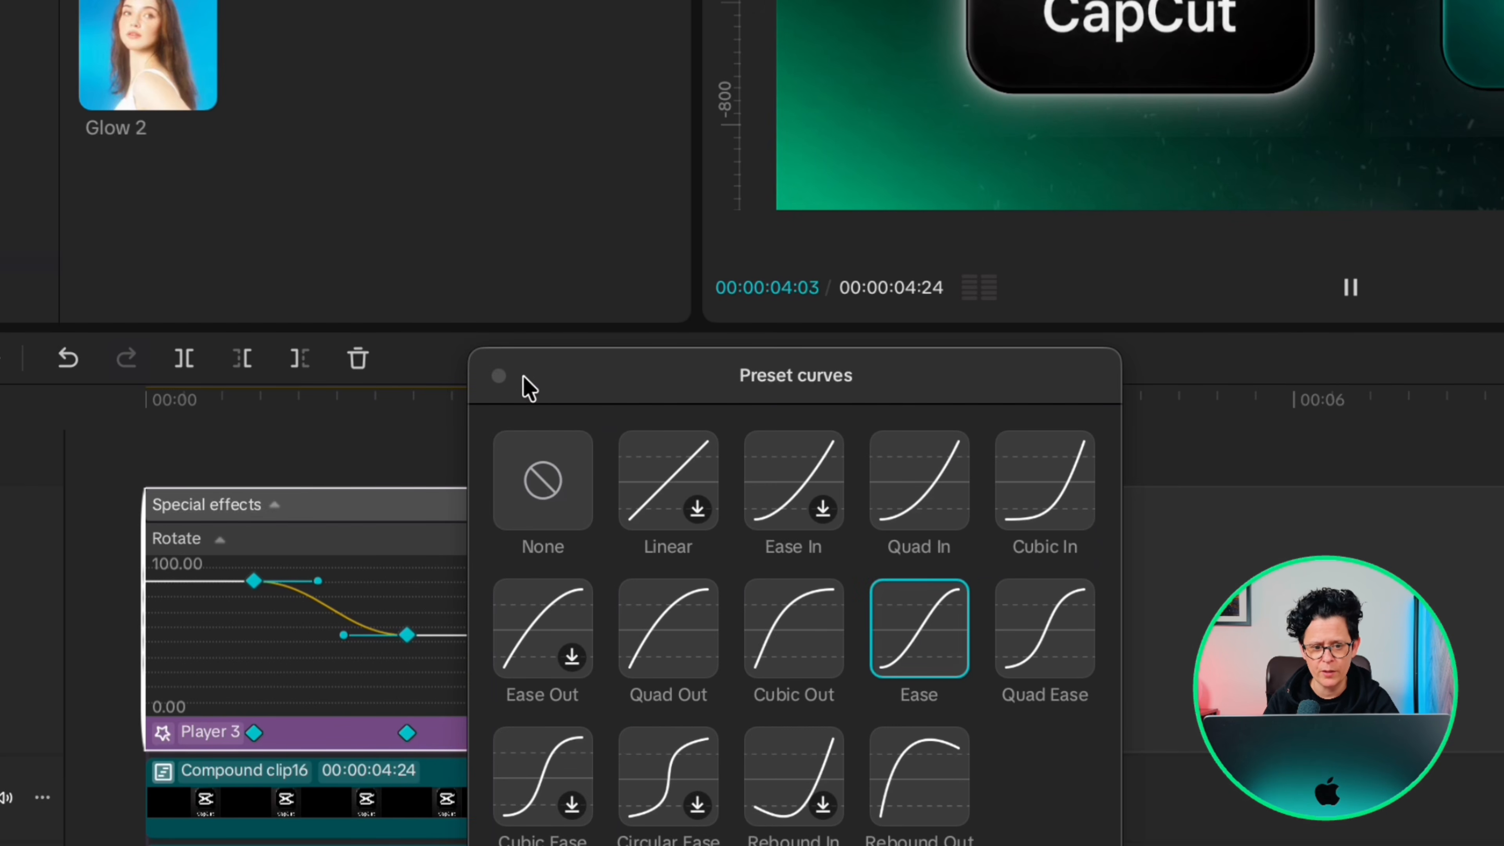
left_click(499, 375)
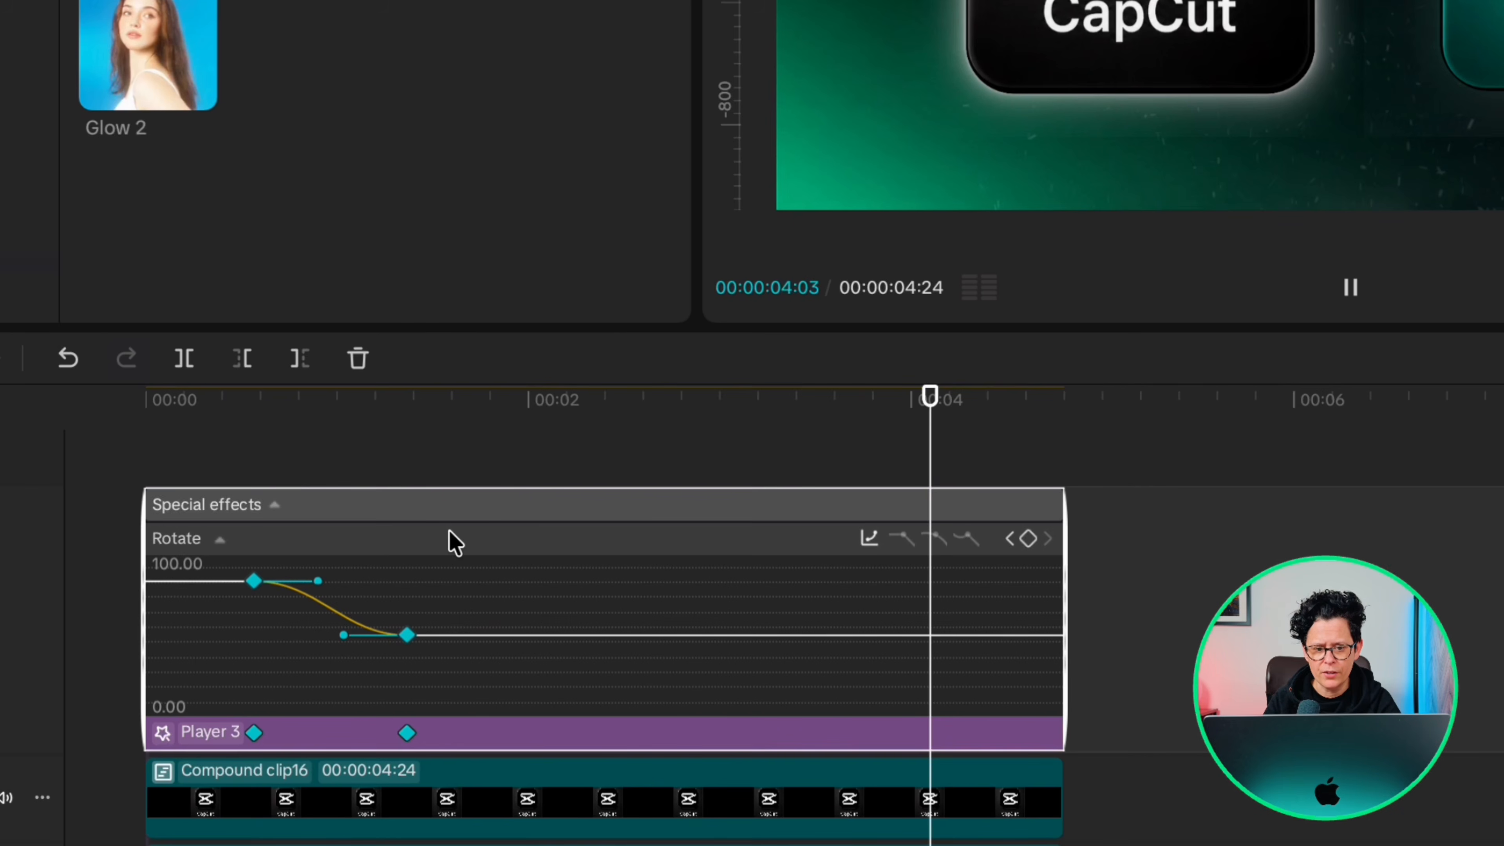
key("alt+k")
Duplicate the Player 3 effect onto a track directly above the ChatGPT clips and change its first Rotate keyframe so it turns the opposite way.
left_click_drag(295, 529, 317, 795)
left_click(252, 741)
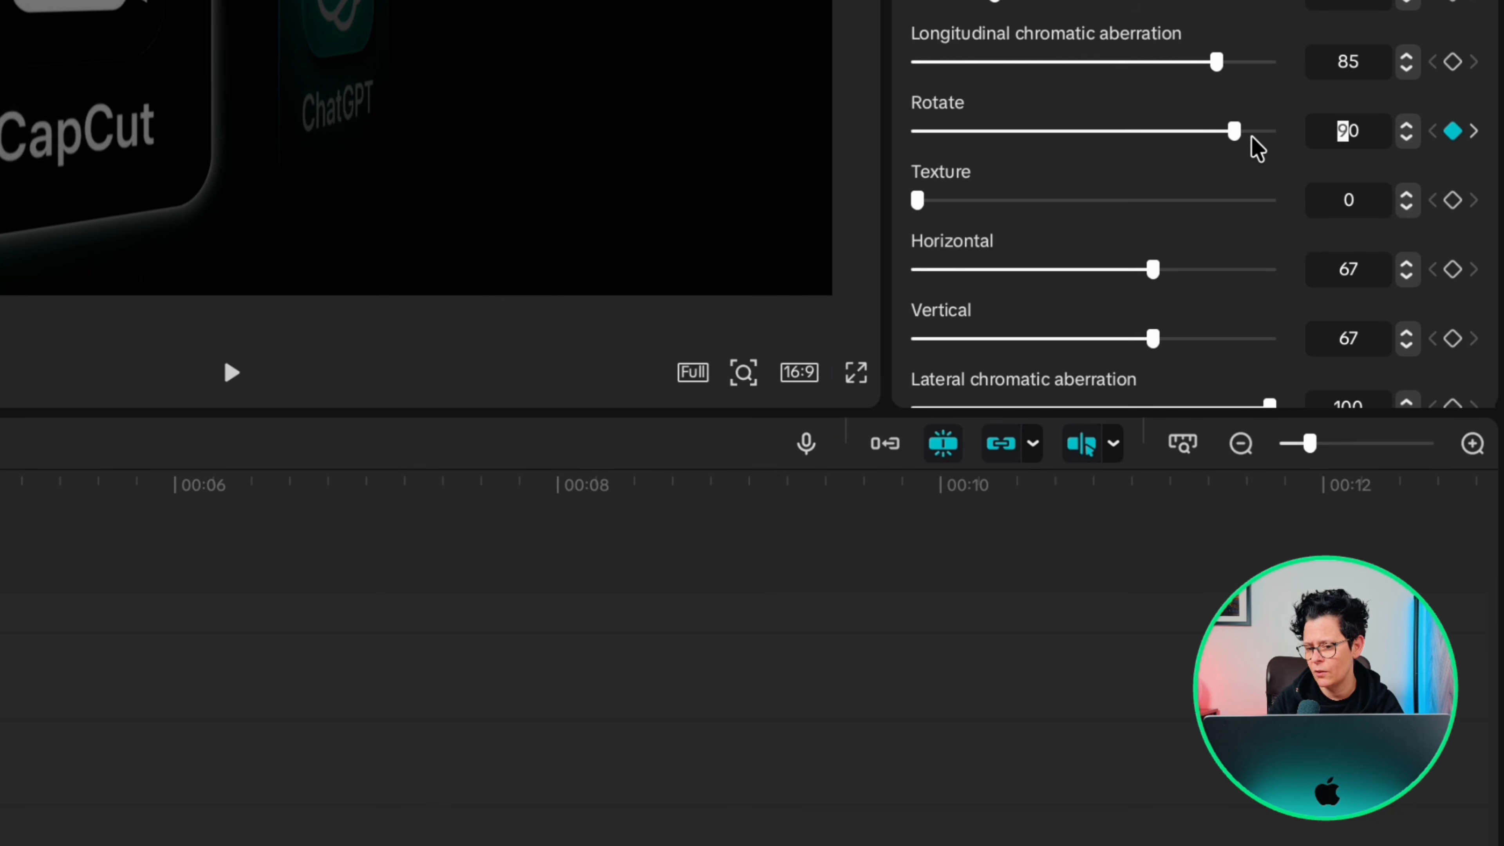
key("Return")
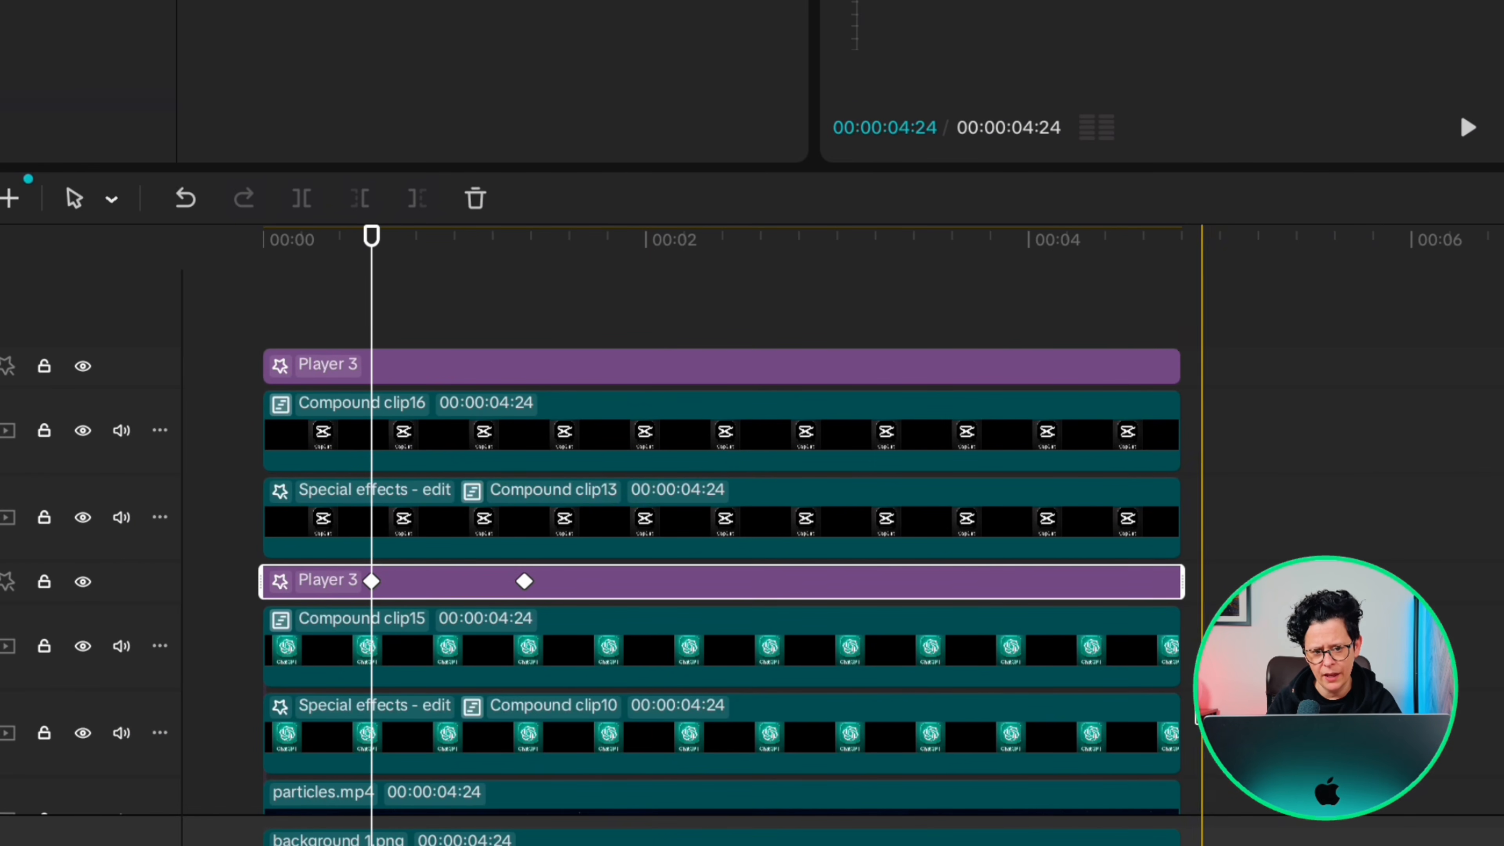
Group each Player 3 effect with its two logo clips into compound clips, one for ChatGPT and one for CapCut.
left_click_drag(1215, 731, 1118, 587)
key("alt+g")
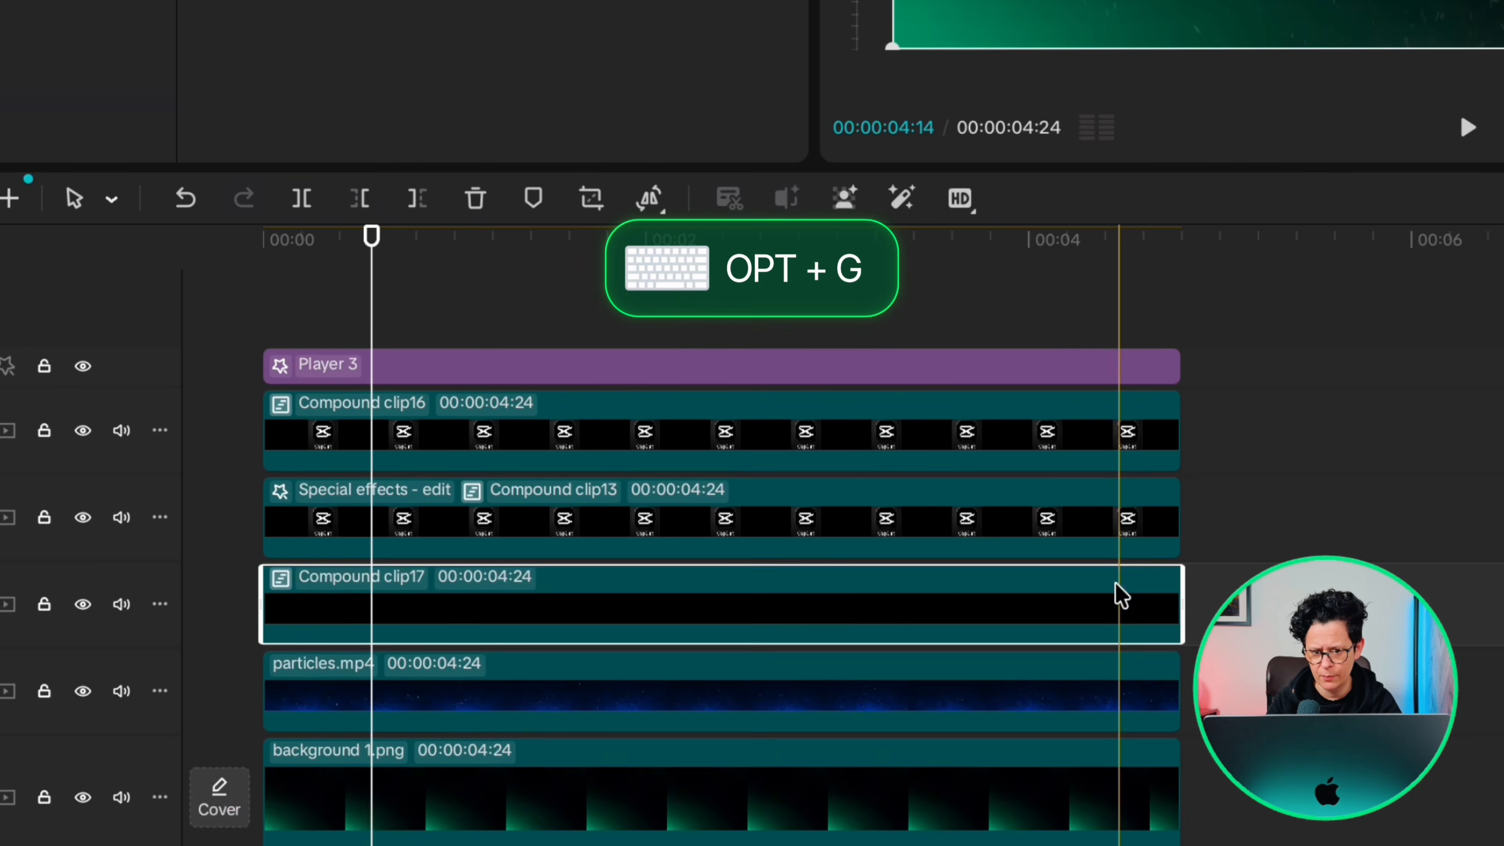
left_click_drag(1233, 521, 1098, 372)
key("alt+g")
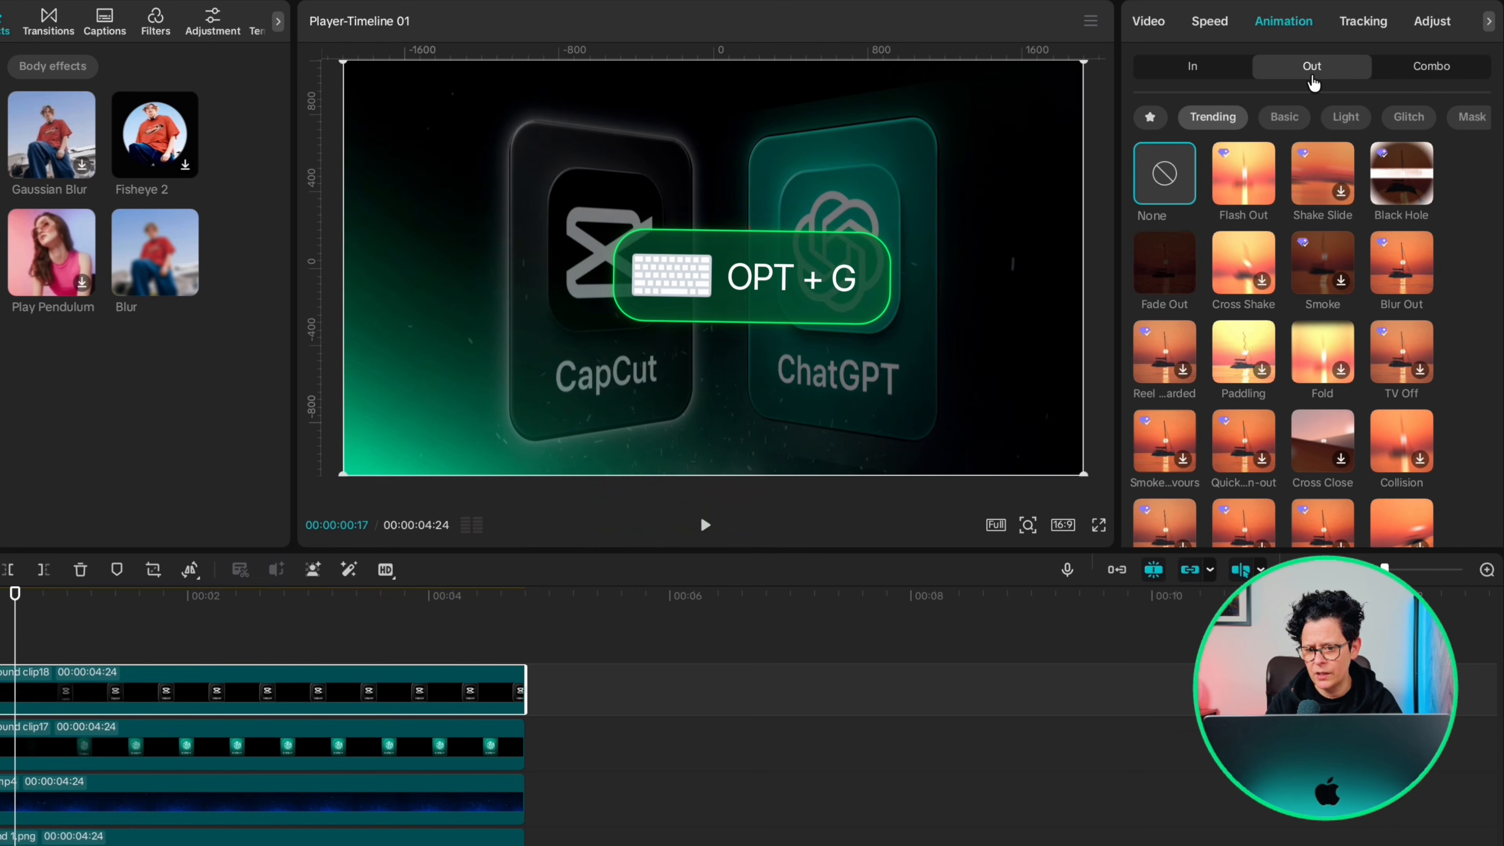
Apply the Fade Out exit animation to both the CapCut and ChatGPT compound clips.
left_click(1165, 275)
left_click(508, 751)
left_click(1179, 273)
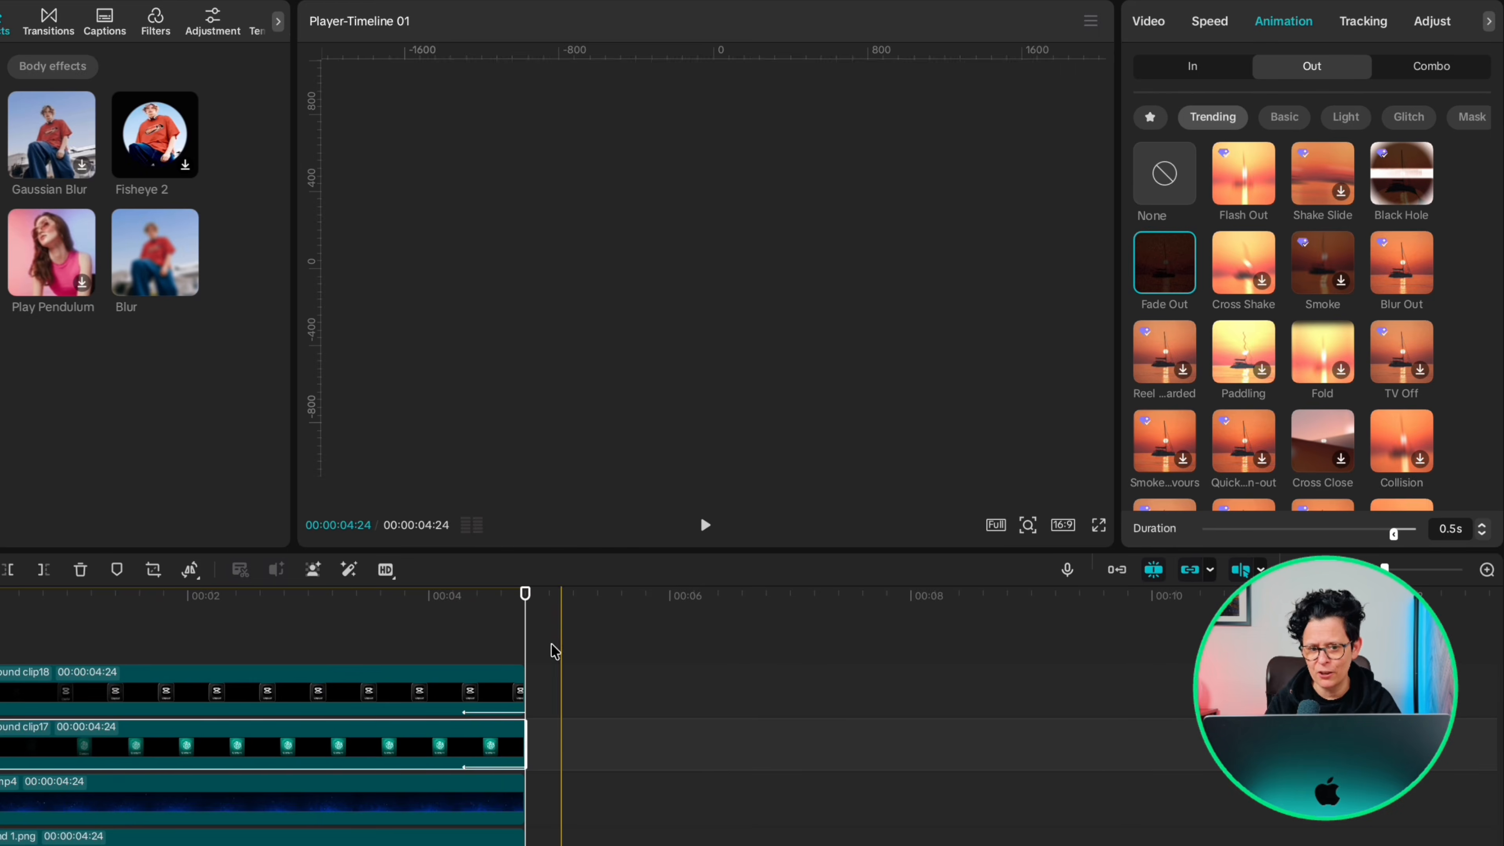